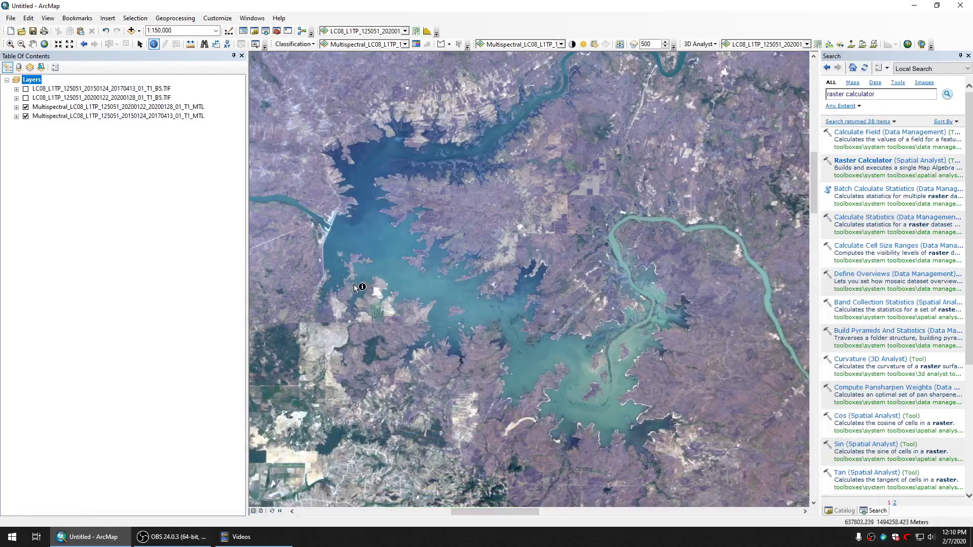
Pan across the reservoir and turn off the 2020 multispectral scene
drag(409, 306, 439, 316)
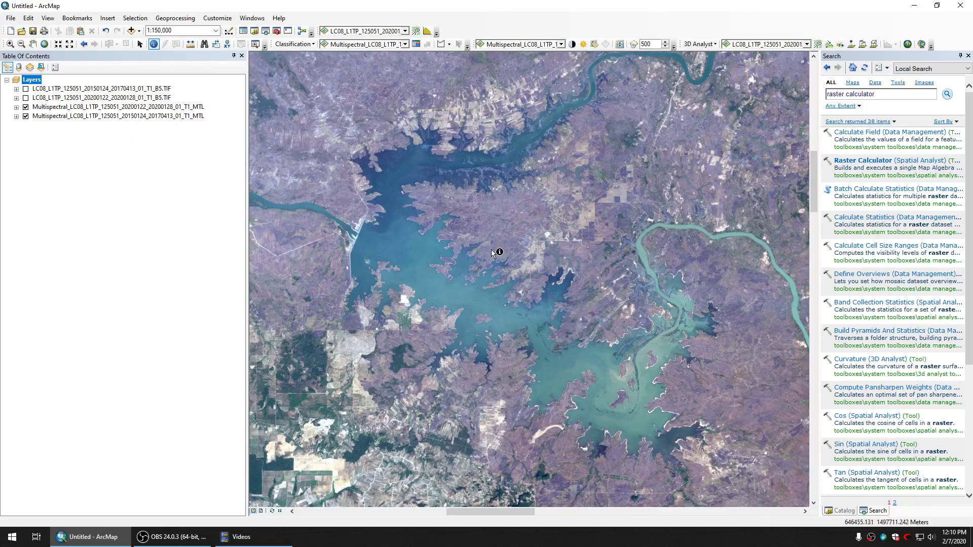
click(26, 107)
key(Down)
key(Right)
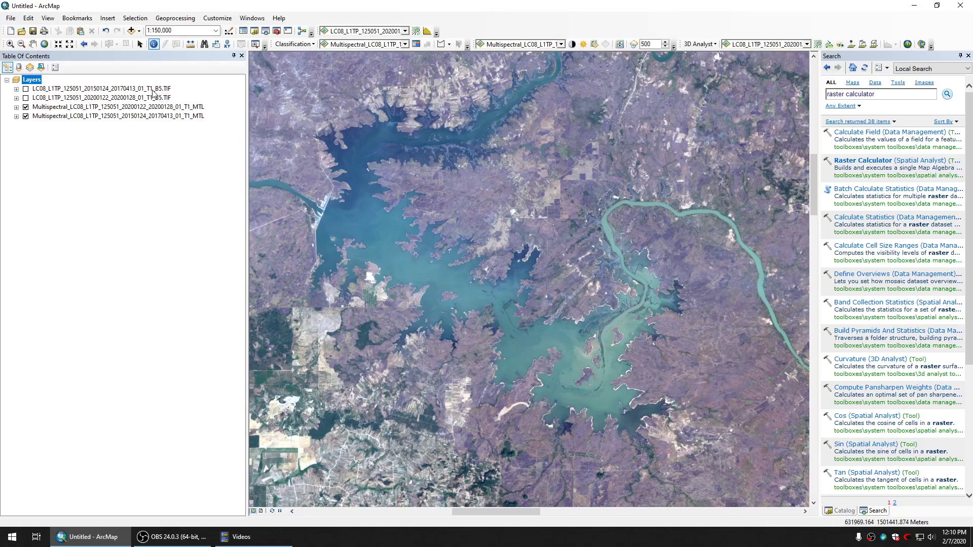
Hide both multispectral composites, show the 2015 band 5 raster and expand its legend
click(25, 107)
click(26, 116)
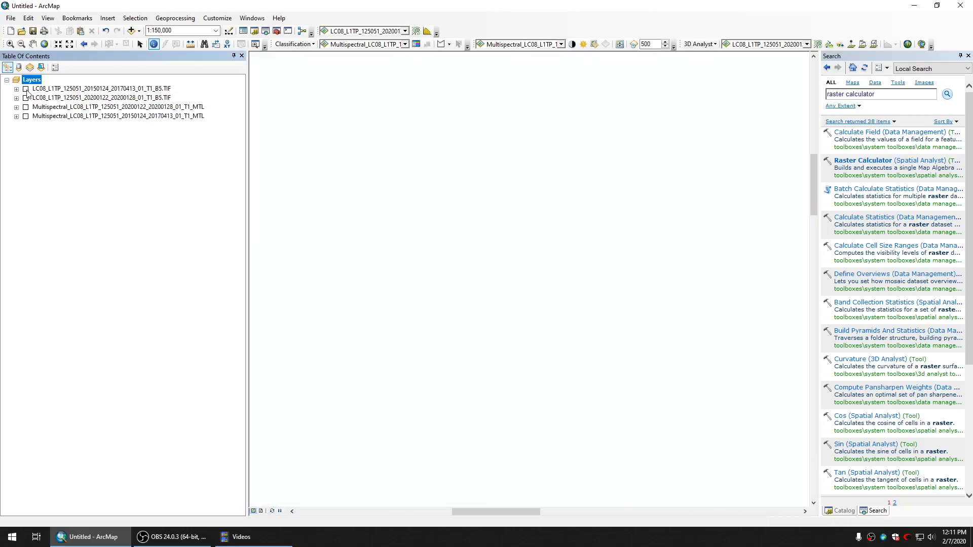
click(26, 89)
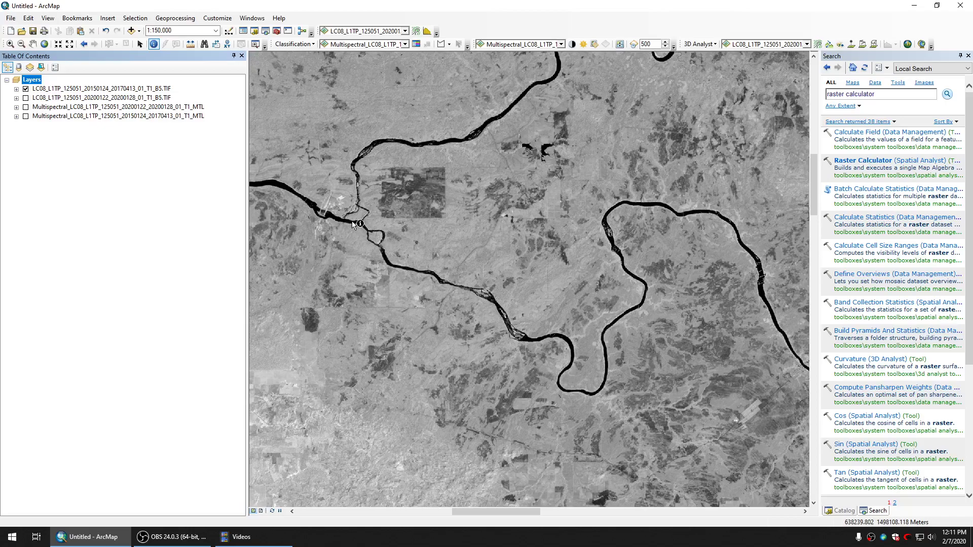
click(17, 89)
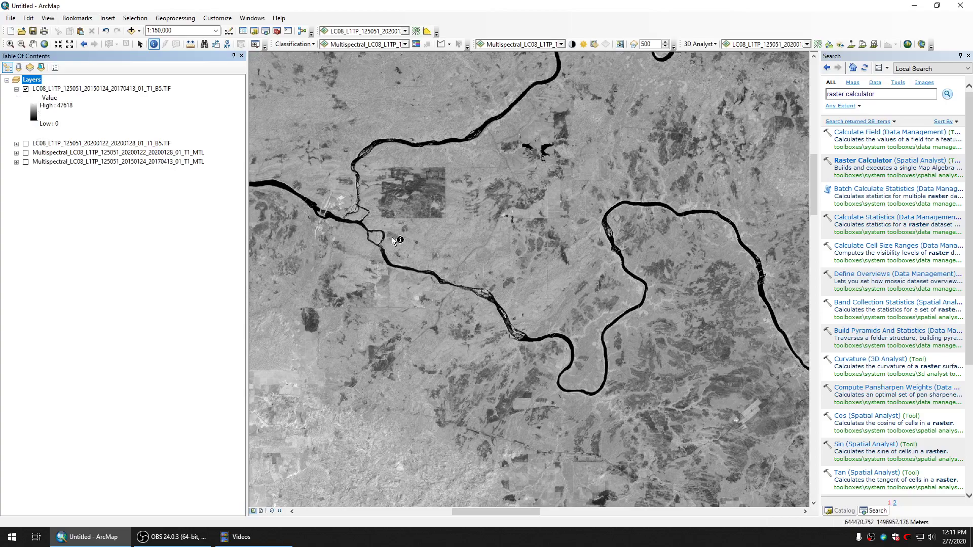
scroll(337, 220, up, 3)
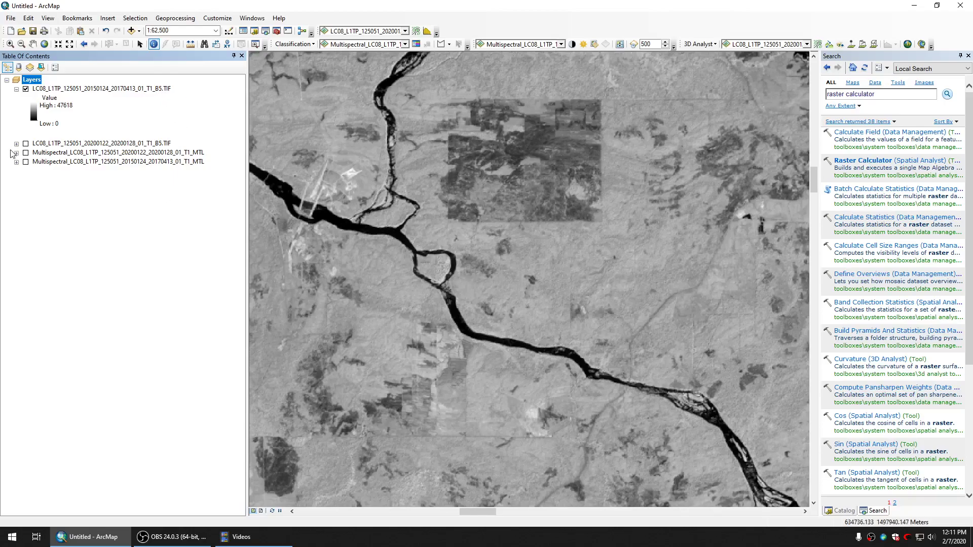
Compare the 2015 and 2020 band 5 rasters while zooming on the river to 1:25,000
click(25, 89)
click(25, 143)
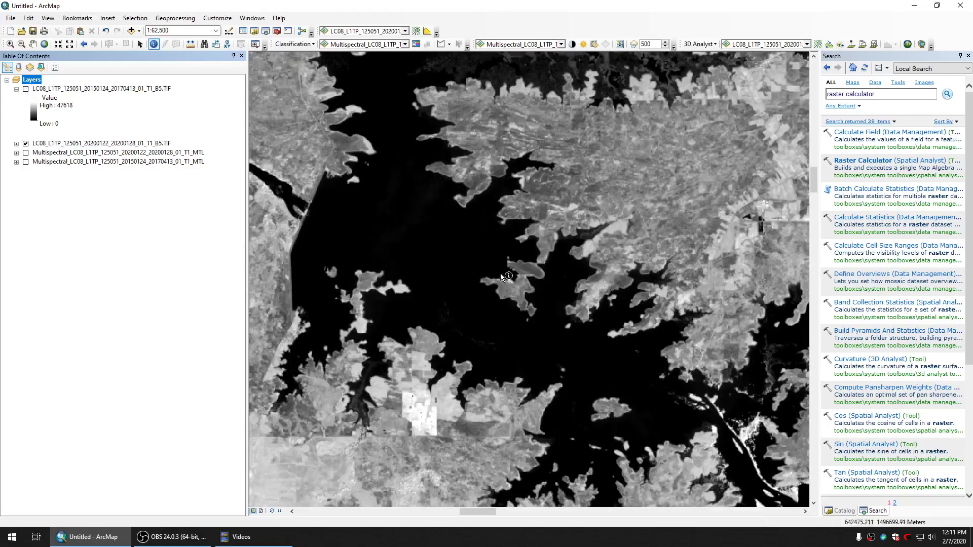
scroll(475, 281, up, 2)
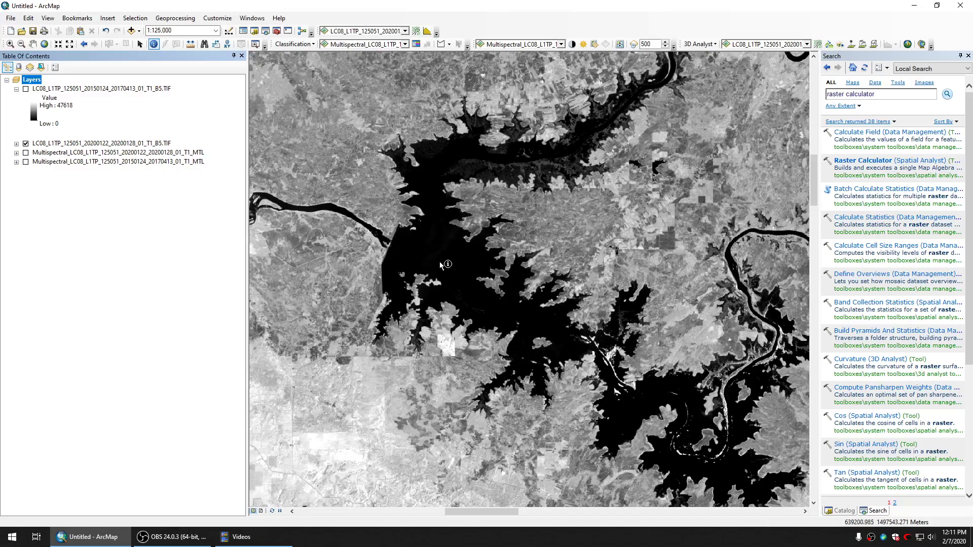
click(25, 90)
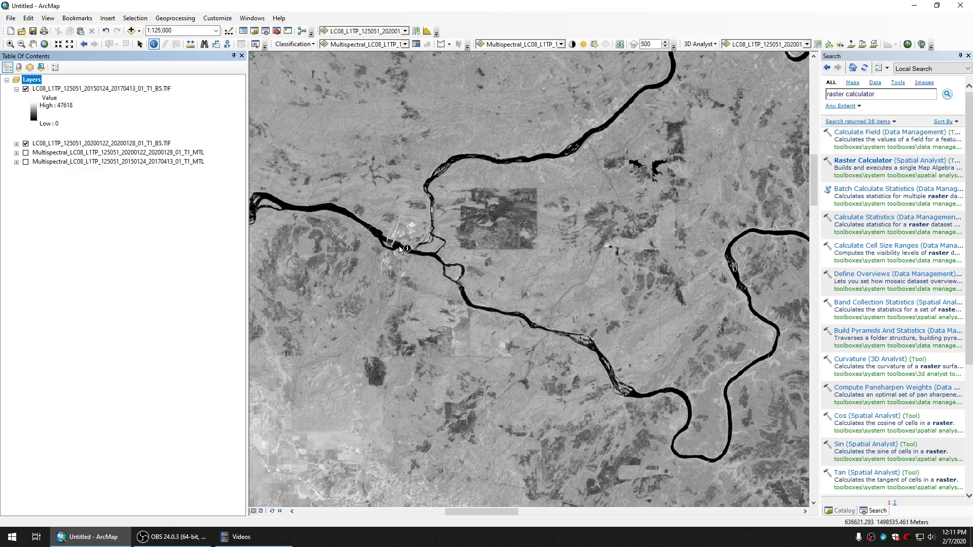
scroll(392, 246, up, 2)
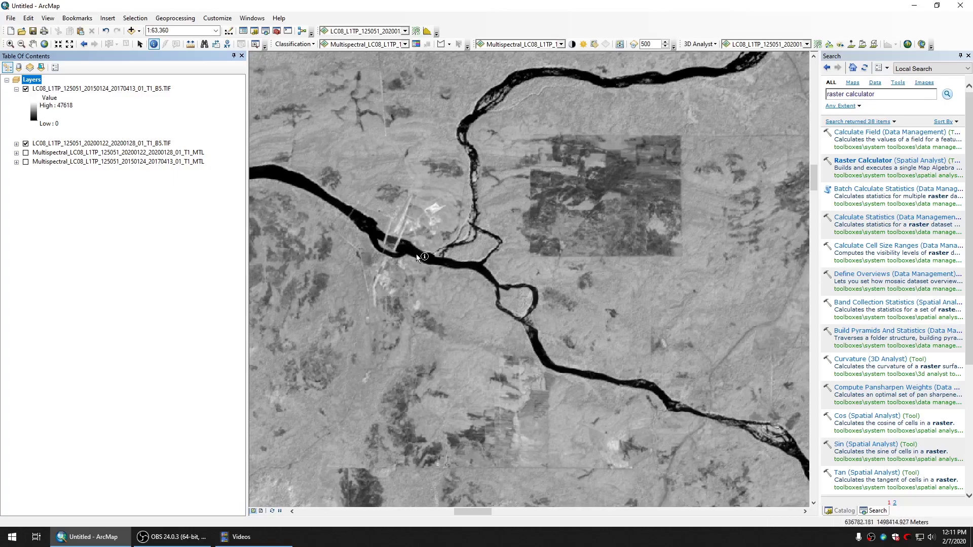
scroll(414, 260, up, 1)
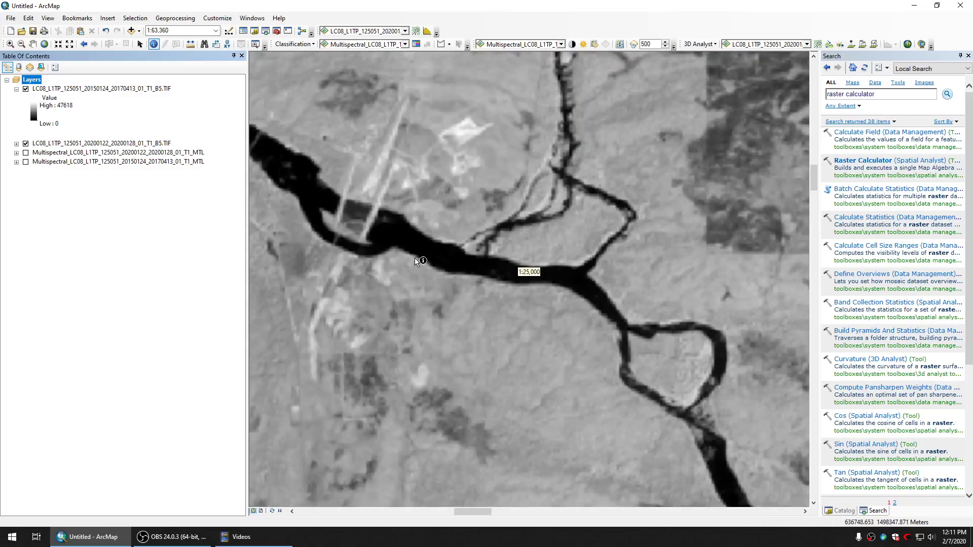
scroll(430, 256, up, 2)
click(431, 251)
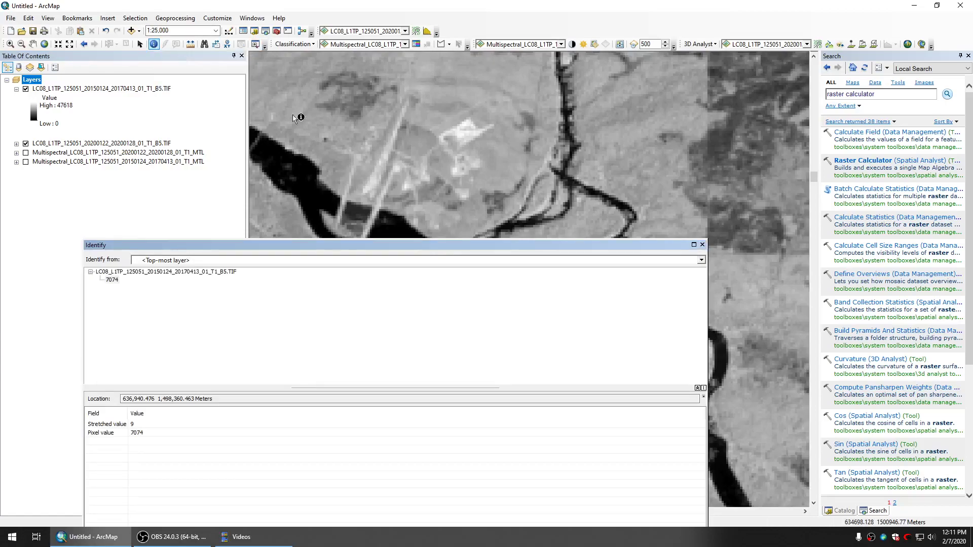
drag(402, 246, 778, 225)
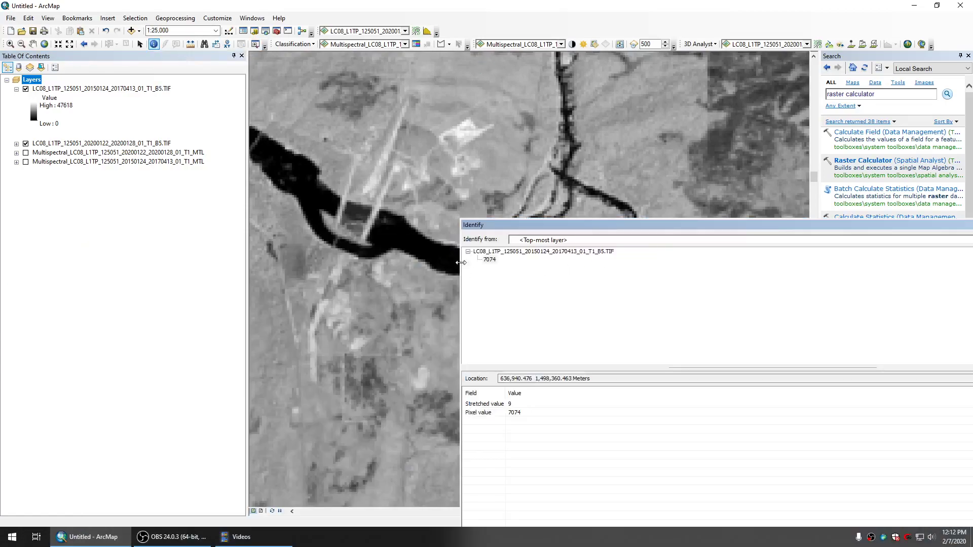
click(440, 255)
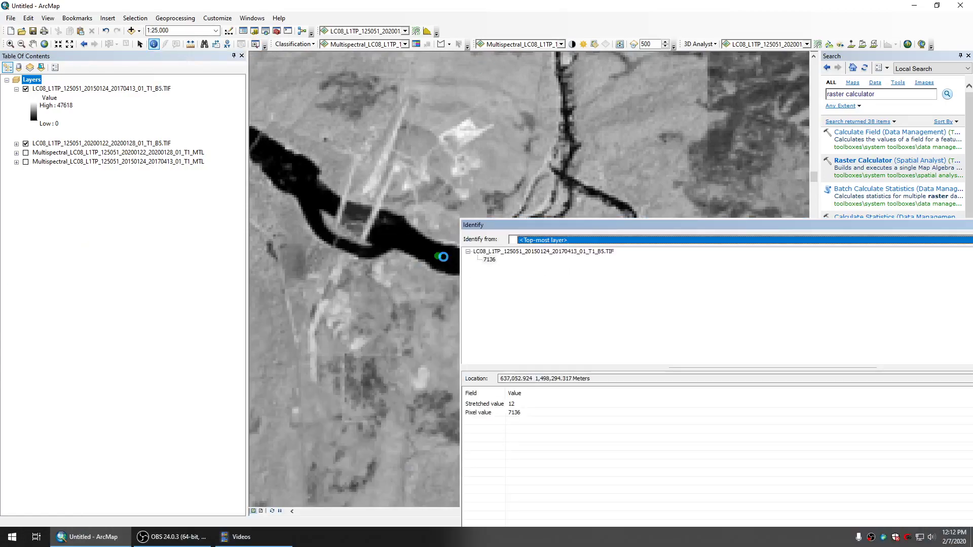
click(400, 241)
drag(411, 255, 295, 214)
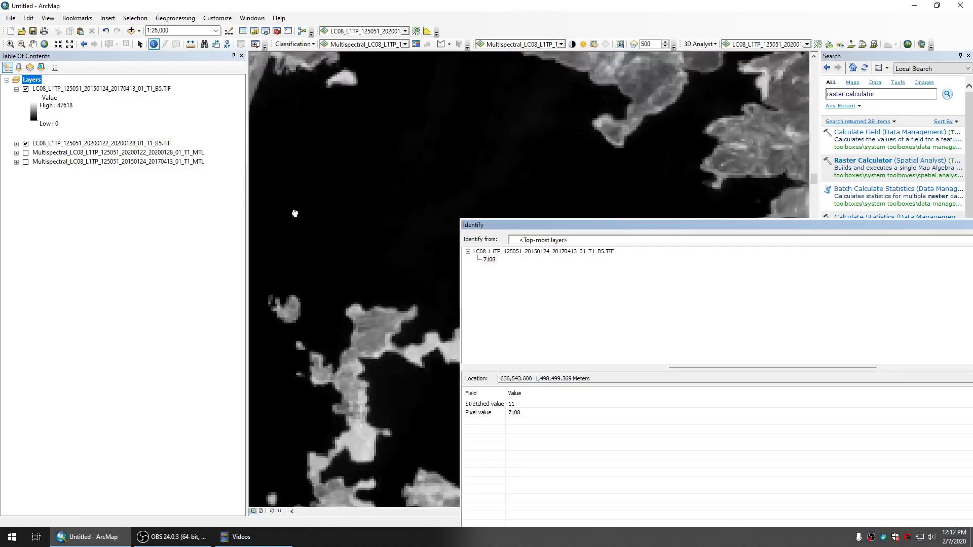
click(387, 206)
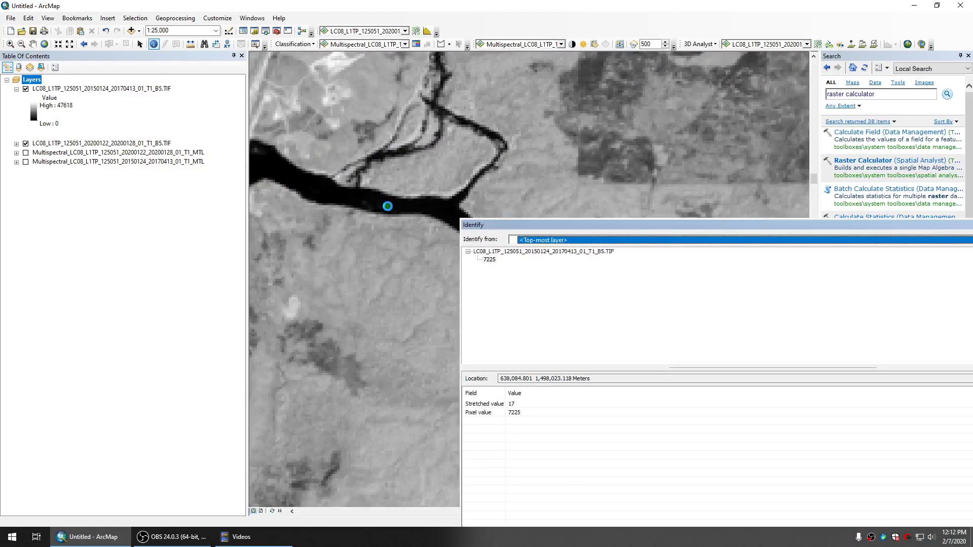
drag(420, 295, 363, 255)
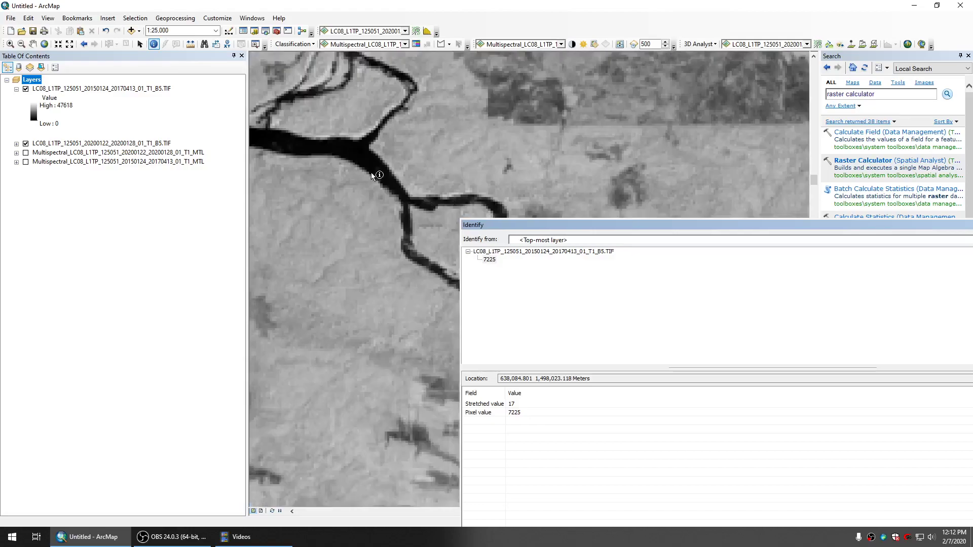
click(382, 176)
drag(416, 304, 261, 208)
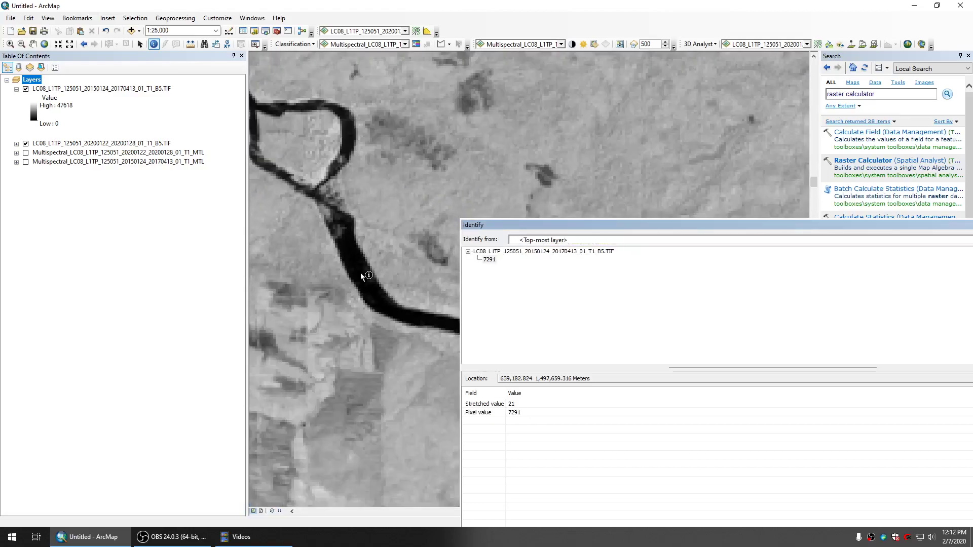
click(363, 282)
click(375, 297)
drag(376, 298, 251, 233)
click(374, 244)
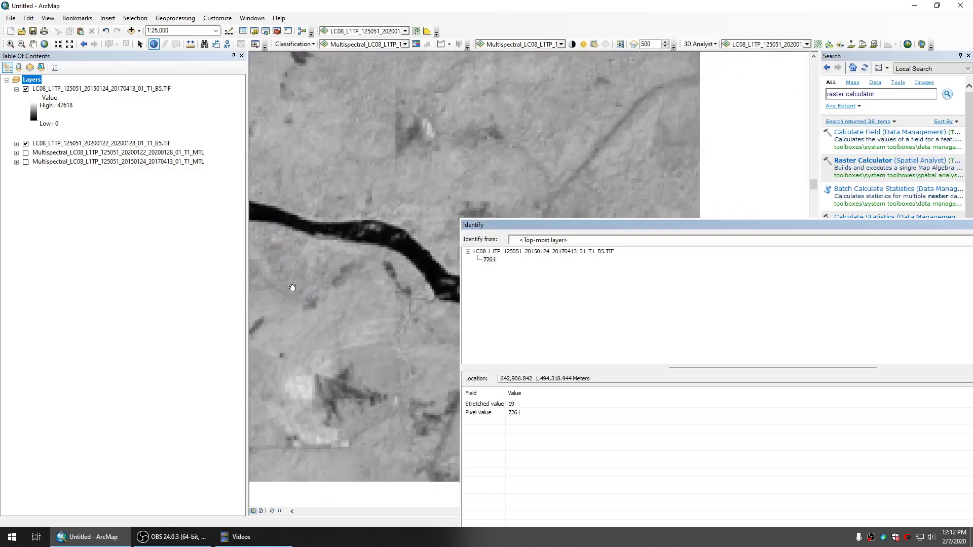
click(388, 247)
click(406, 263)
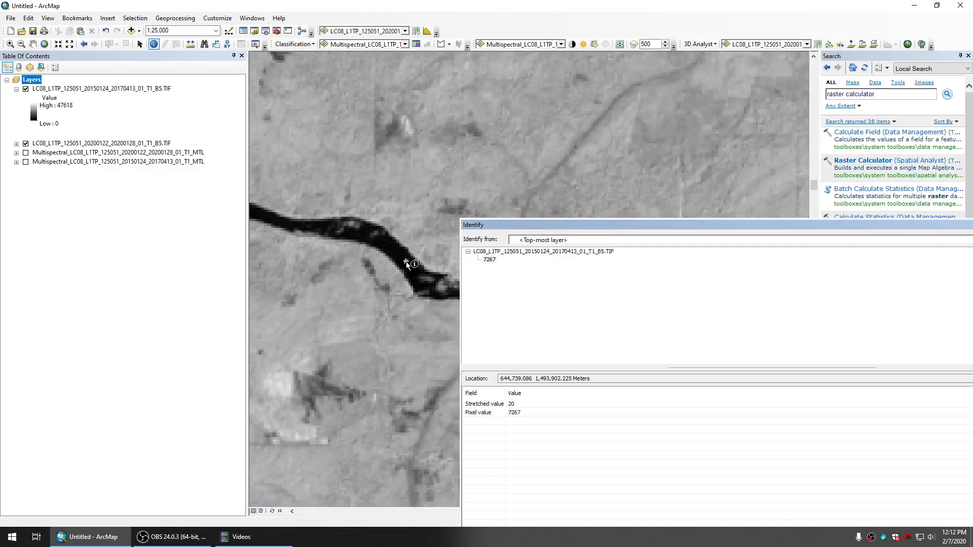
drag(424, 323, 298, 279)
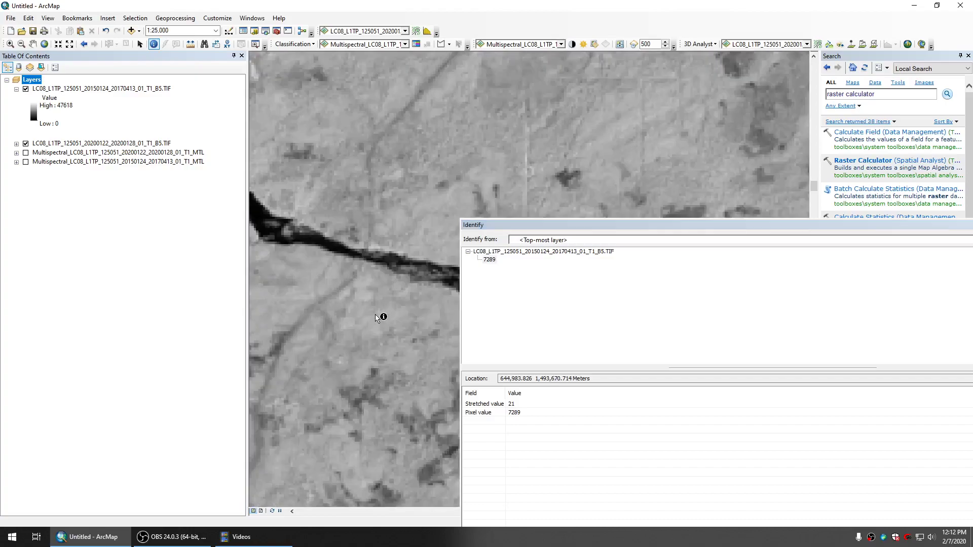
key(Up)
key(Left)
scroll(375, 315, down, 4)
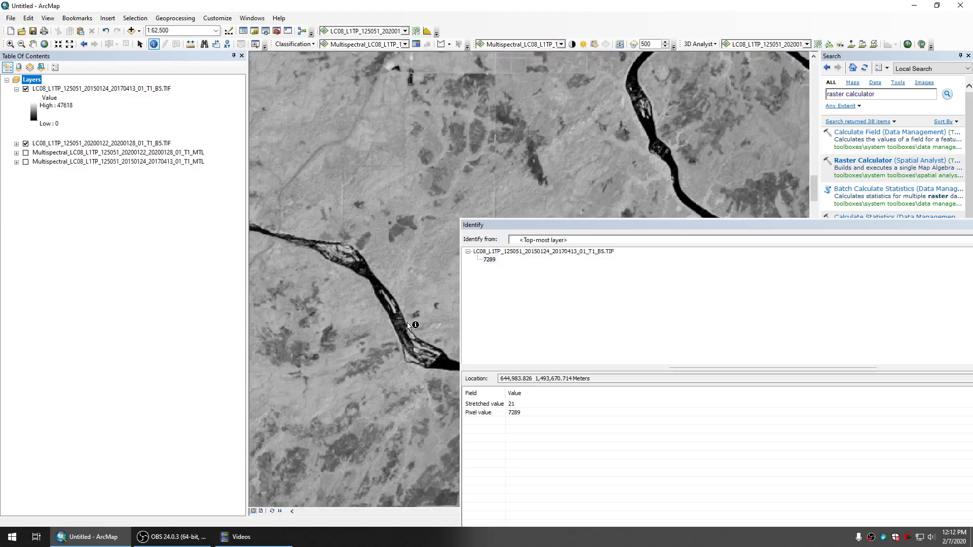
drag(395, 327, 373, 306)
key(Down)
key(Right)
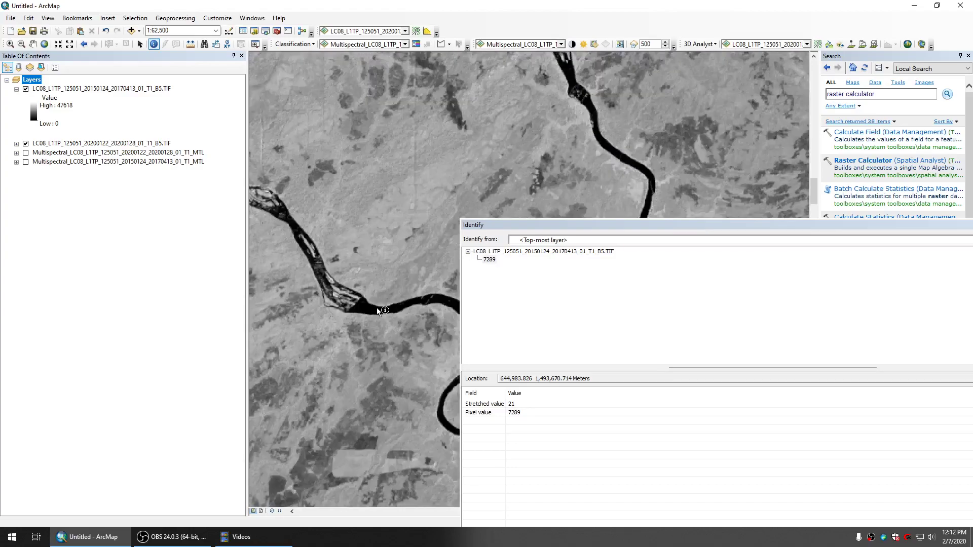
click(371, 311)
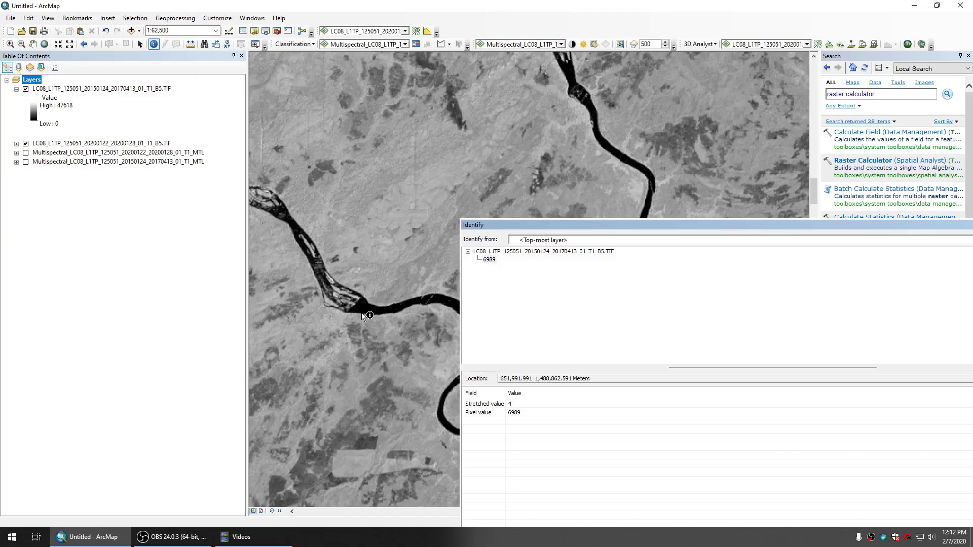
scroll(363, 317, up, 2)
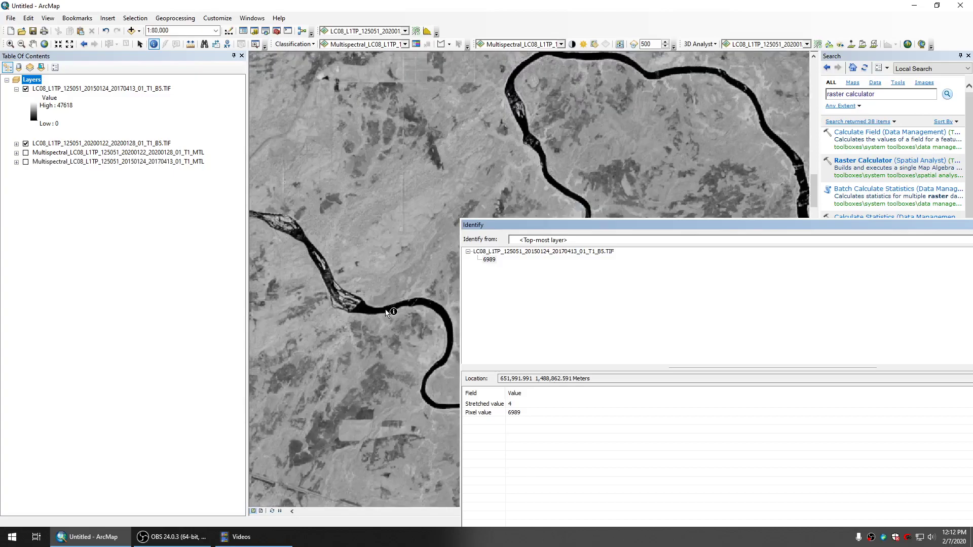
drag(789, 231, 563, 292)
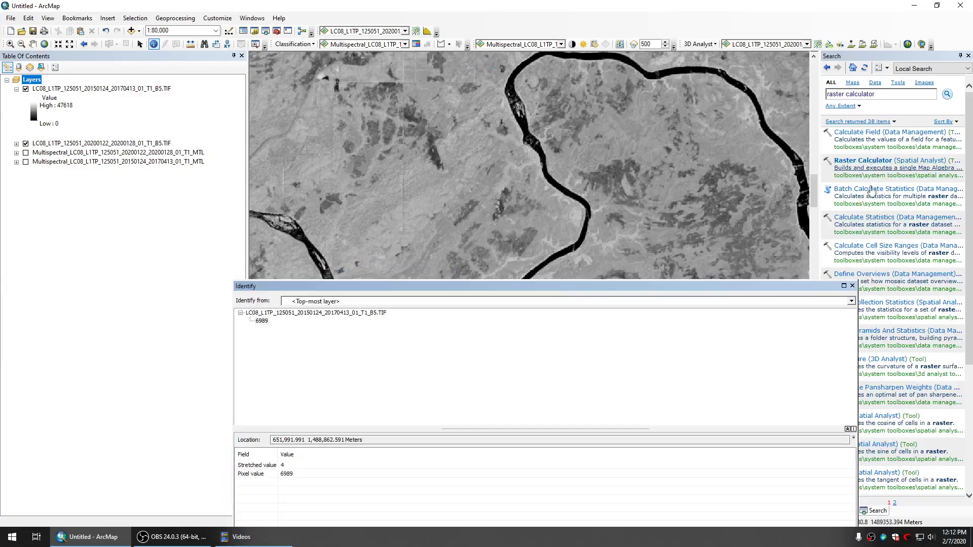
In Raster Calculator, enter the 2015 B5 layer < 7500 and browse for the output location
click(852, 286)
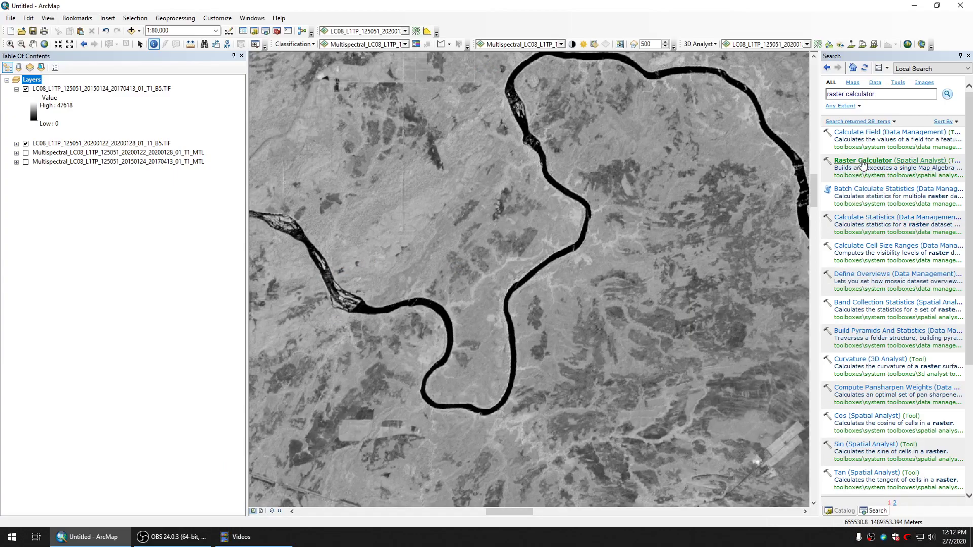
click(863, 162)
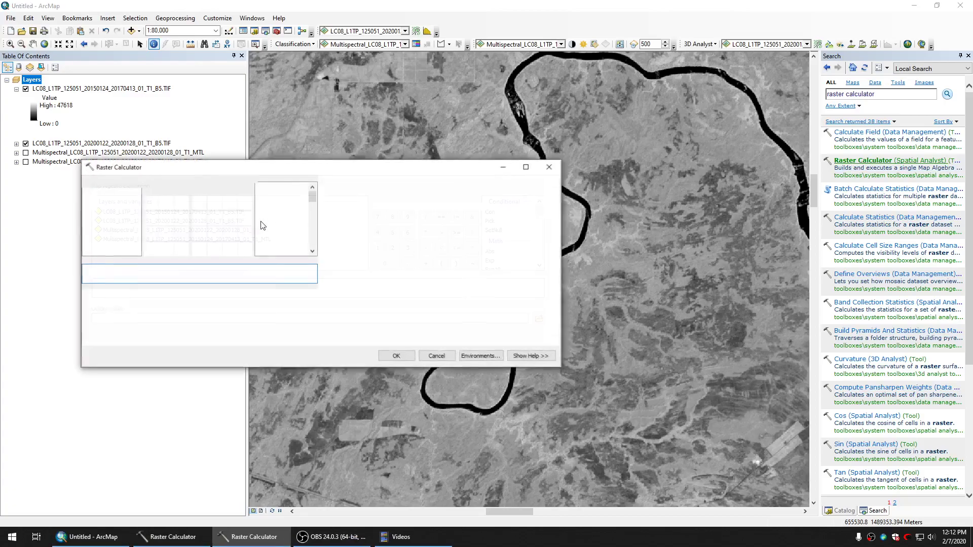
click(550, 166)
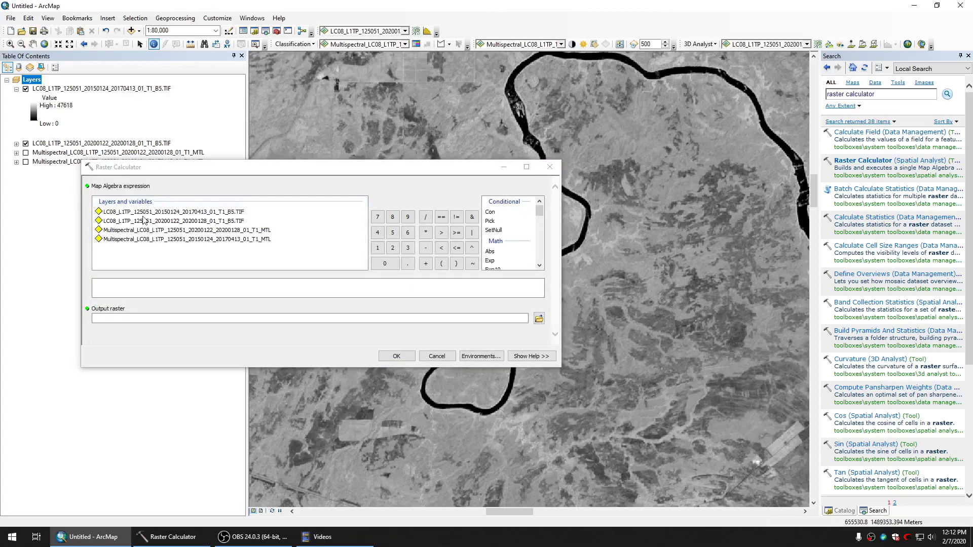
double_click(177, 213)
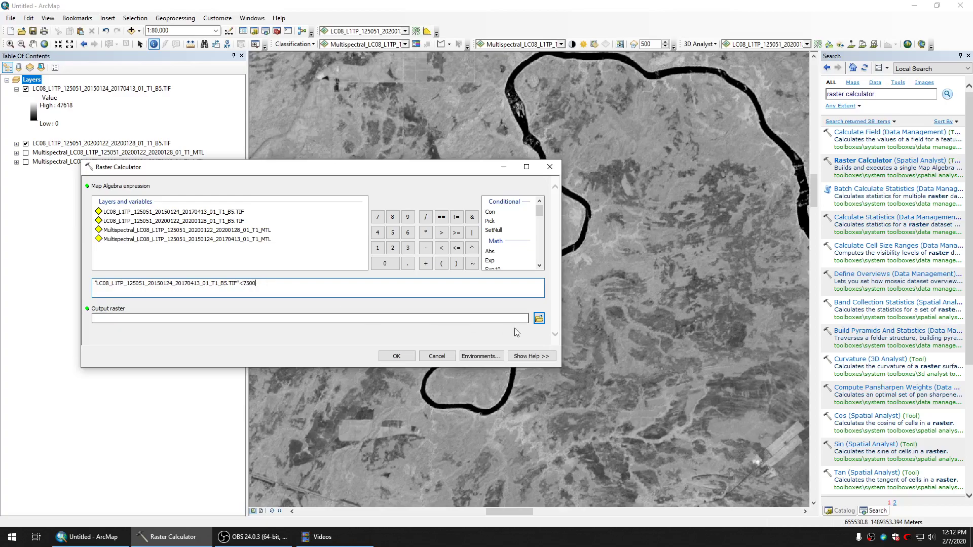
click(538, 318)
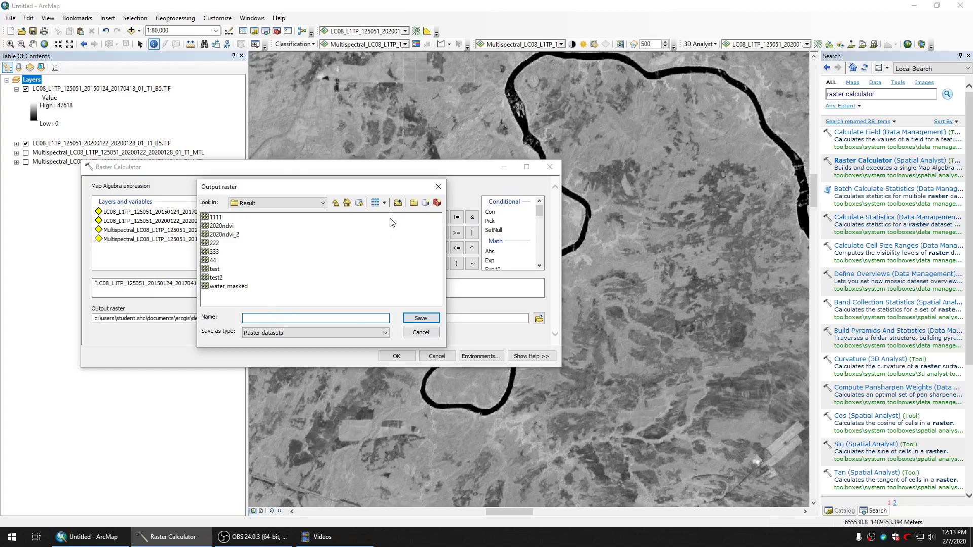
Make a new output folder and save the result raster there as 2015water
click(414, 203)
click(315, 263)
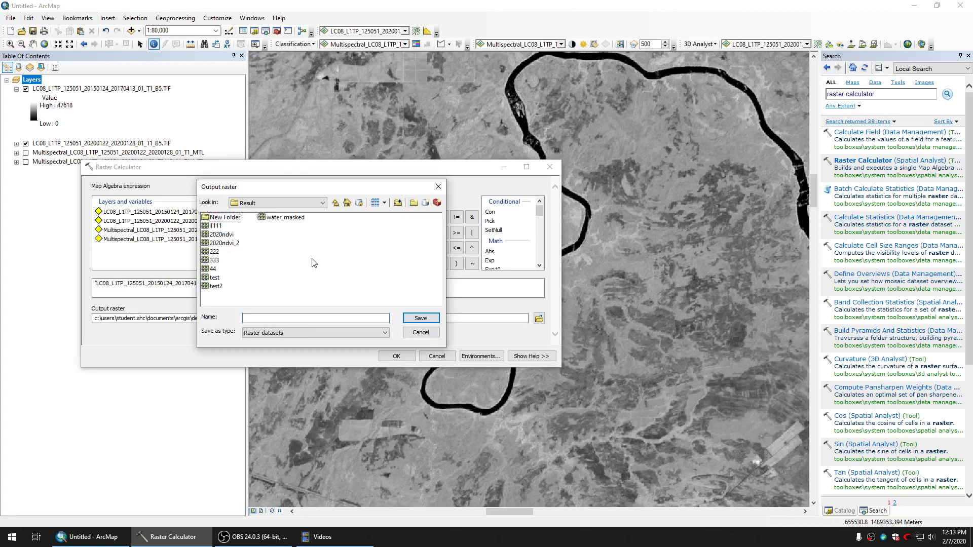
double_click(233, 218)
click(283, 317)
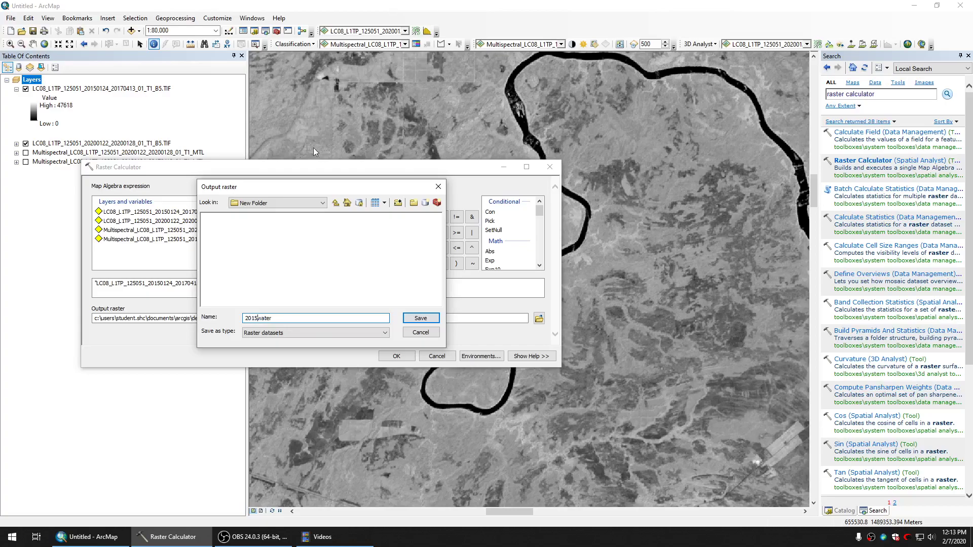
click(421, 318)
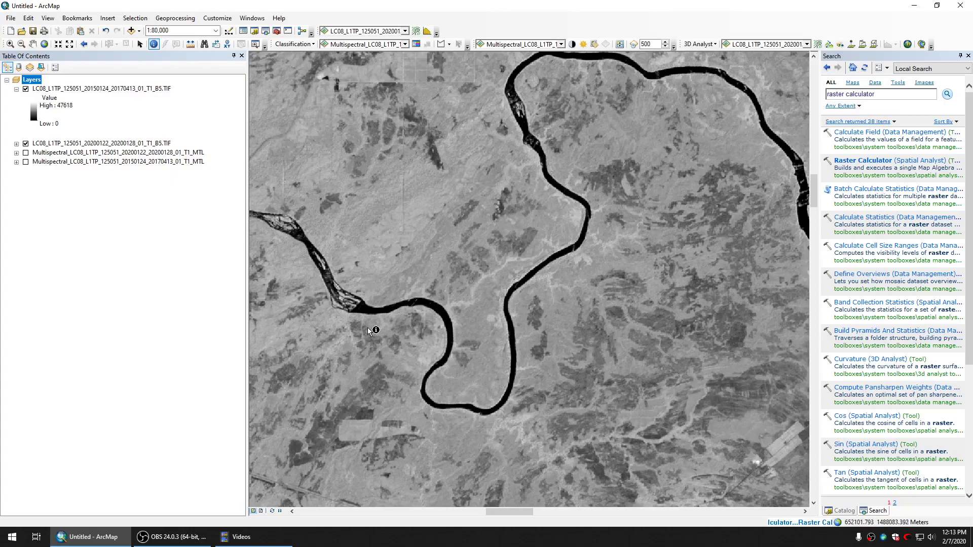
Turn off the 2015water layer to reveal the grayscale image
scroll(373, 331, up, 5)
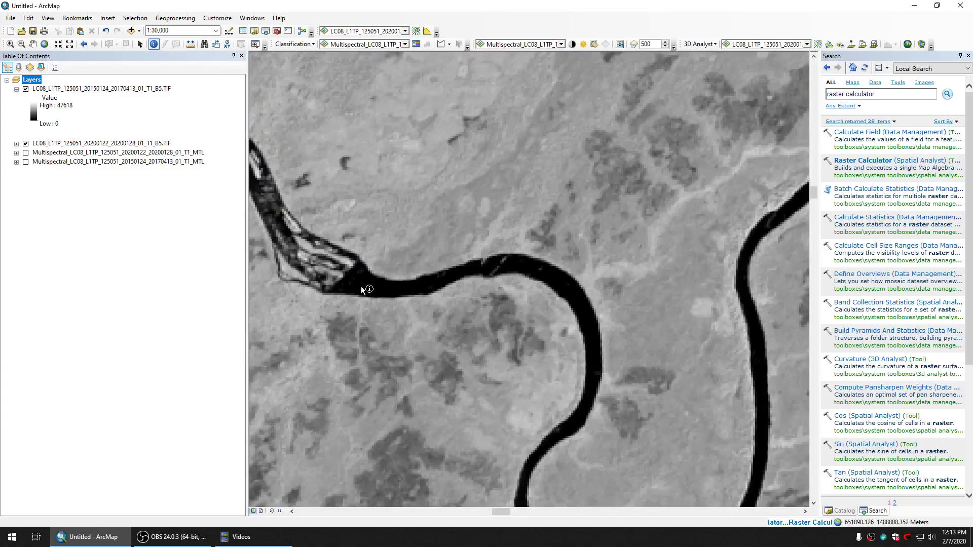
scroll(366, 285, down, 3)
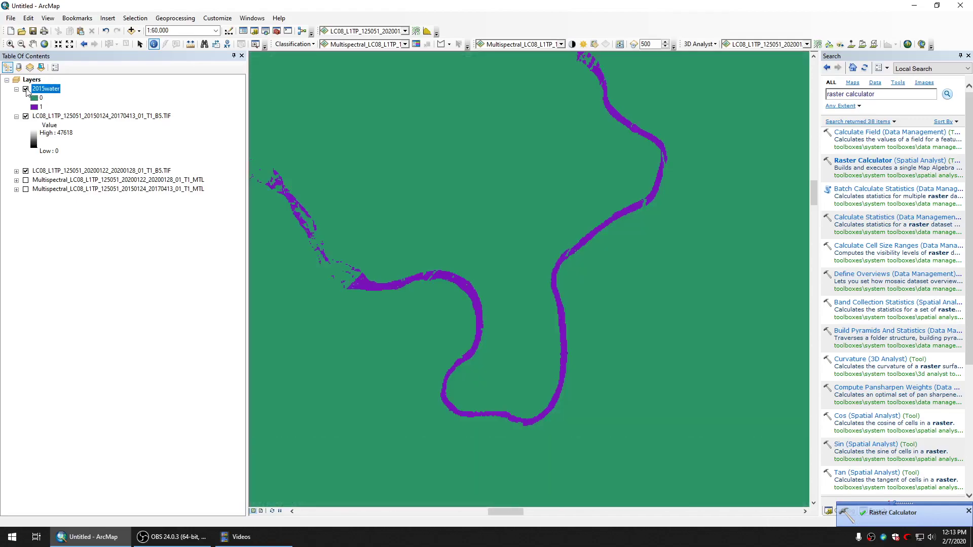
click(26, 89)
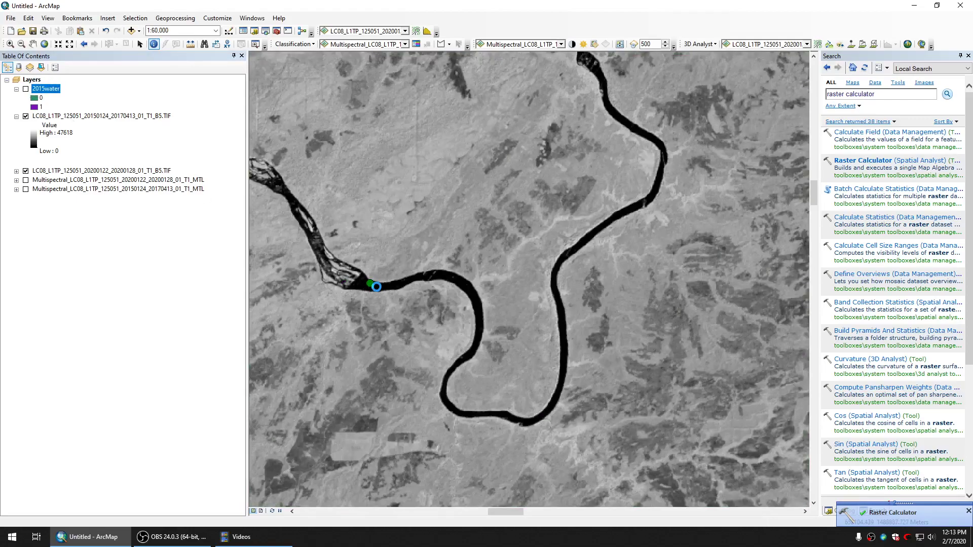
click(376, 287)
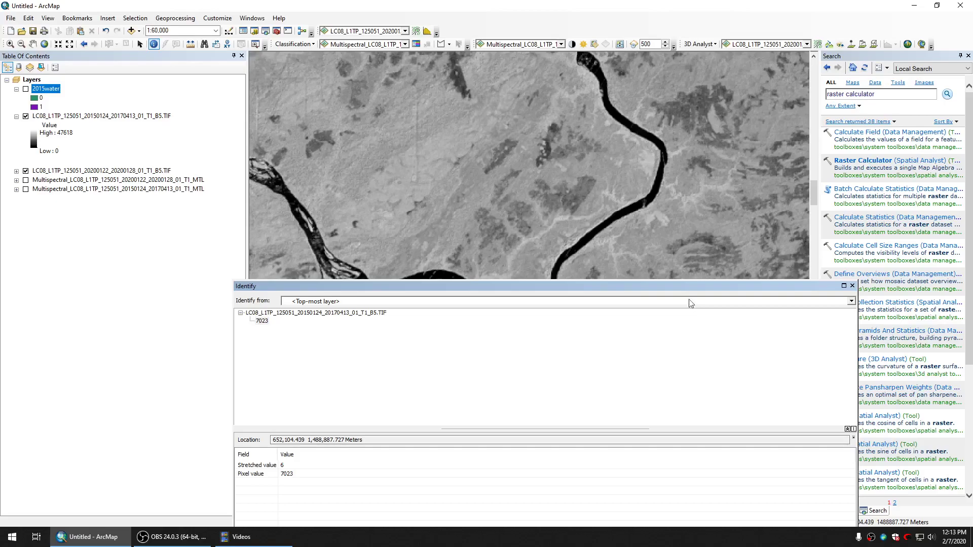
click(853, 287)
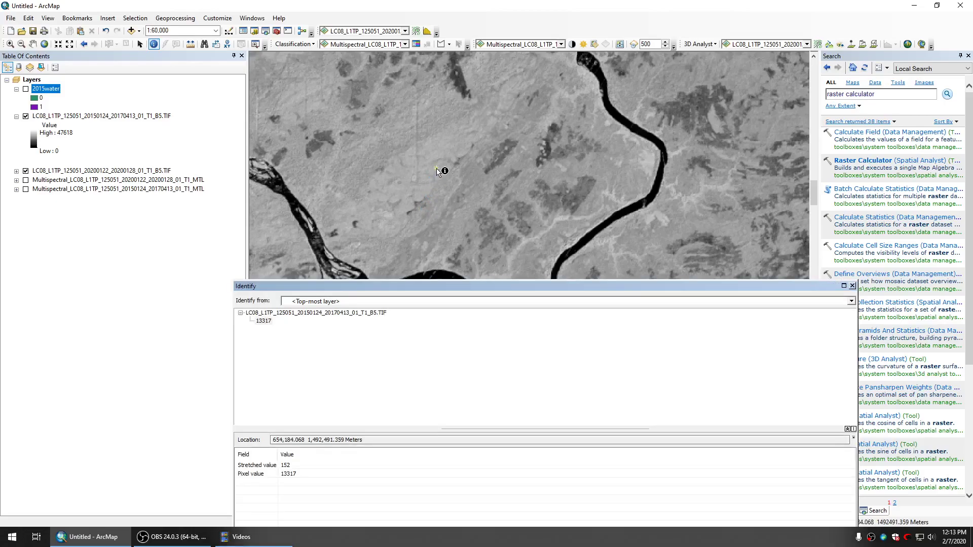
click(439, 172)
click(606, 162)
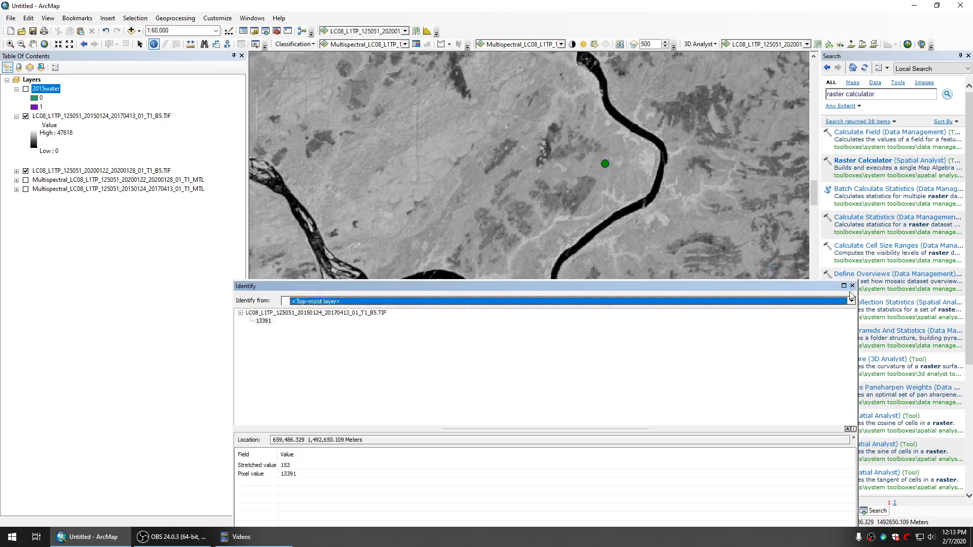
click(852, 286)
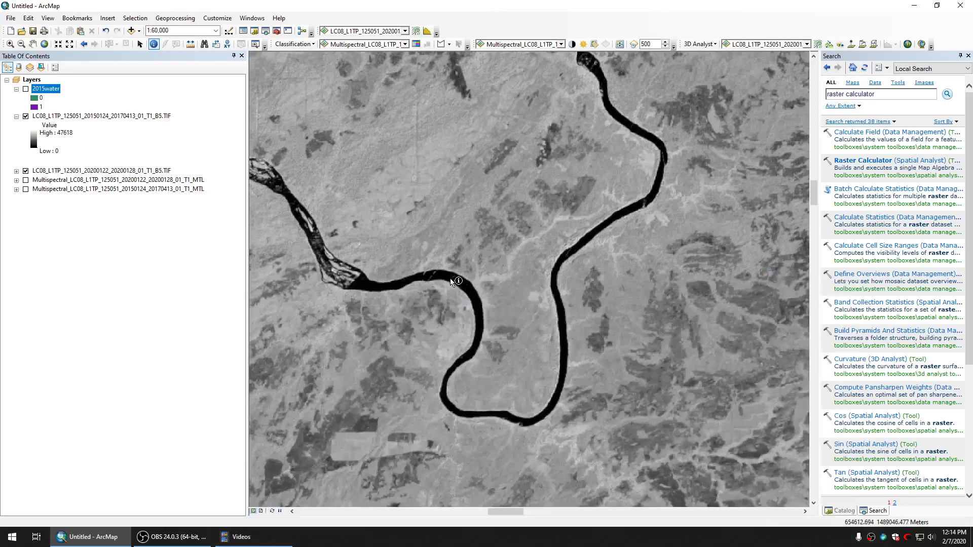
Show 2015water, pan to another stretch of river, and make class 0 hollow
click(26, 89)
scroll(456, 315, up, 4)
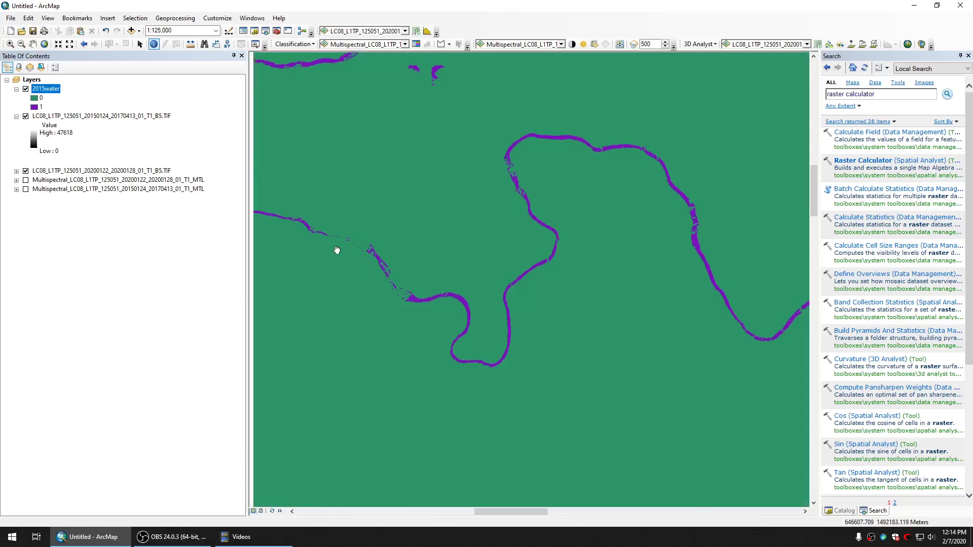
drag(337, 252, 512, 296)
double_click(34, 99)
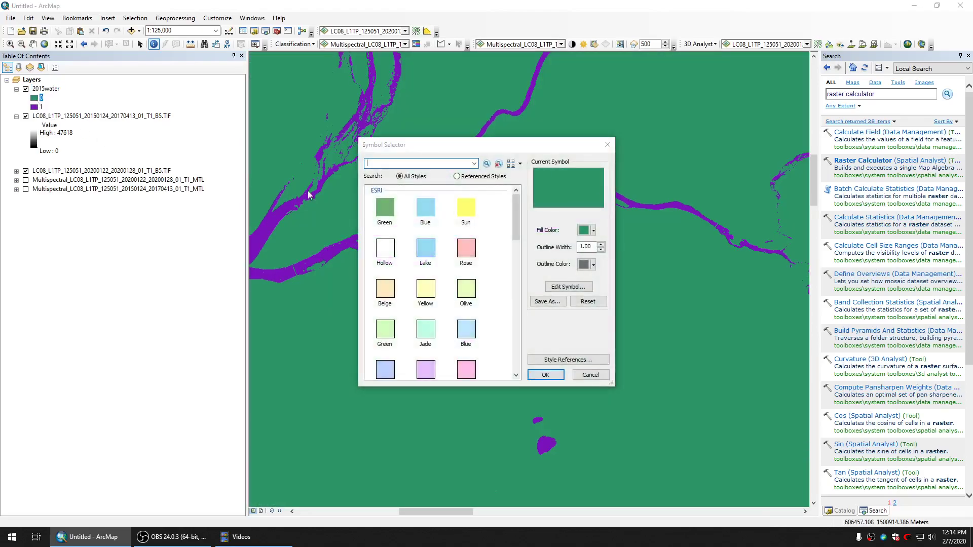
click(546, 374)
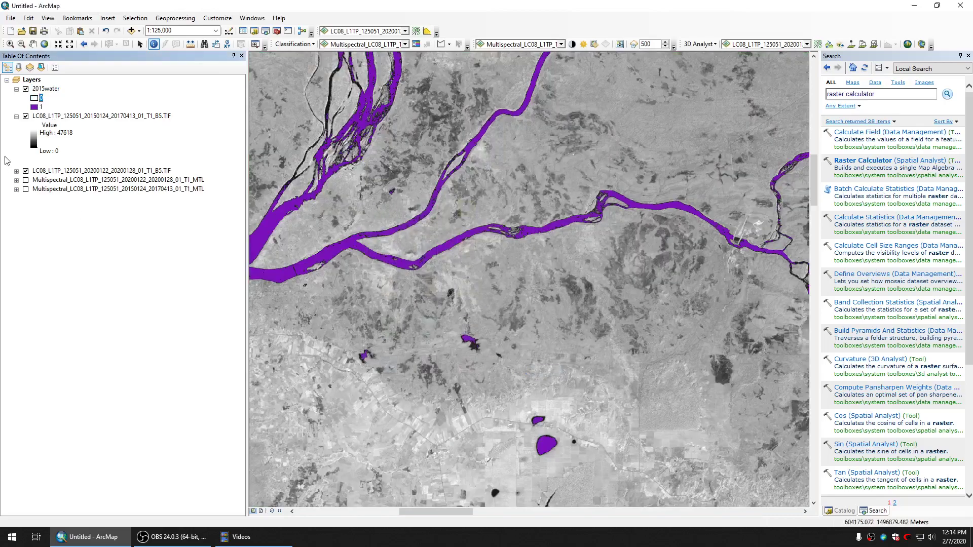
Colour the water class 1 light blue, then turn 2015water off
double_click(36, 108)
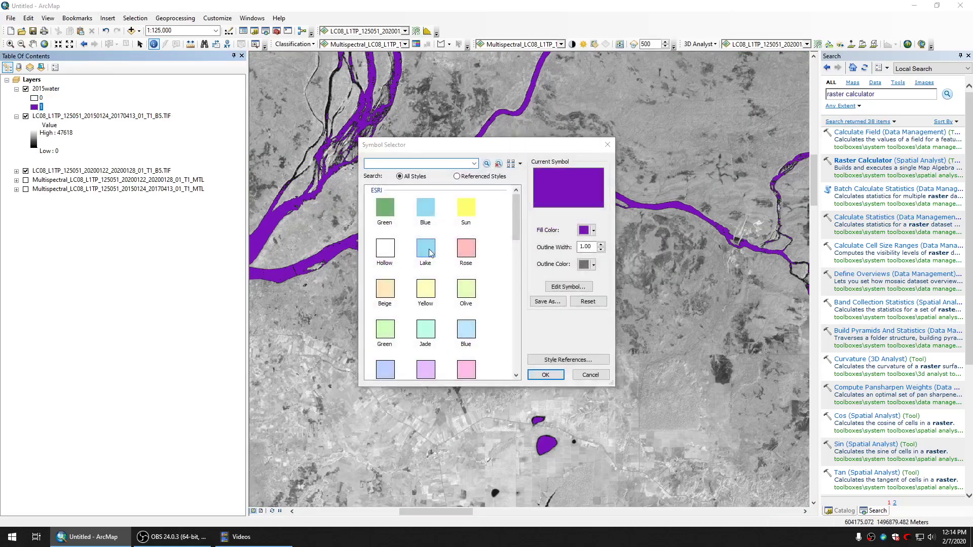
click(375, 255)
click(546, 375)
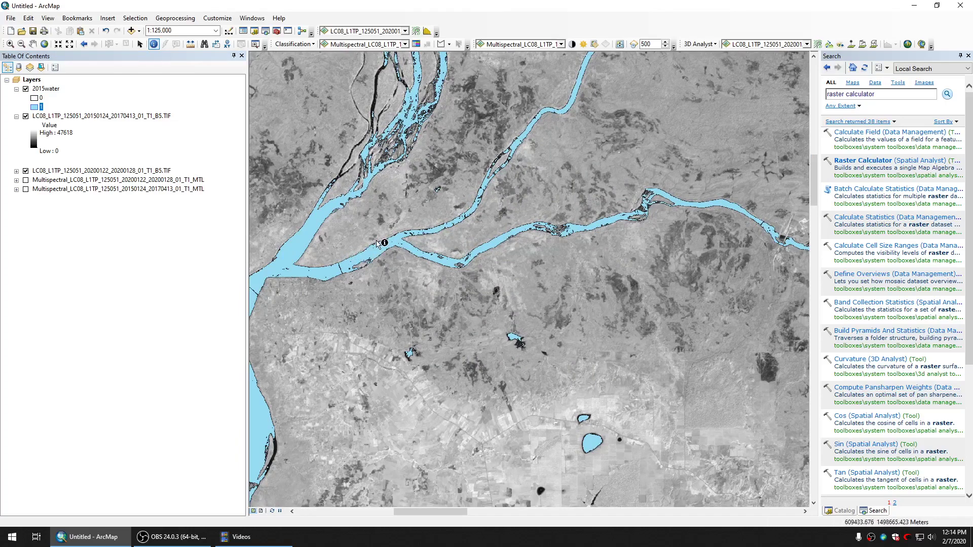
scroll(381, 249, down, 3)
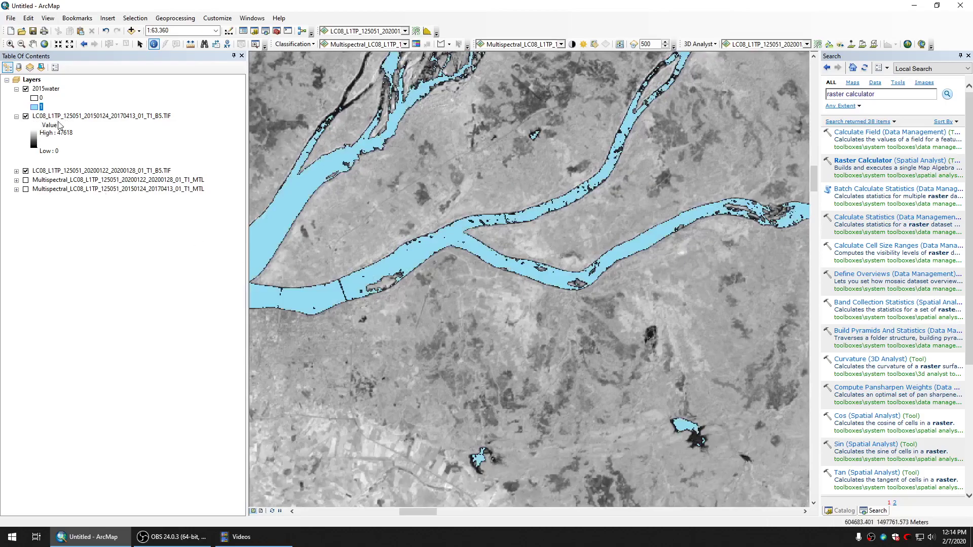
click(26, 89)
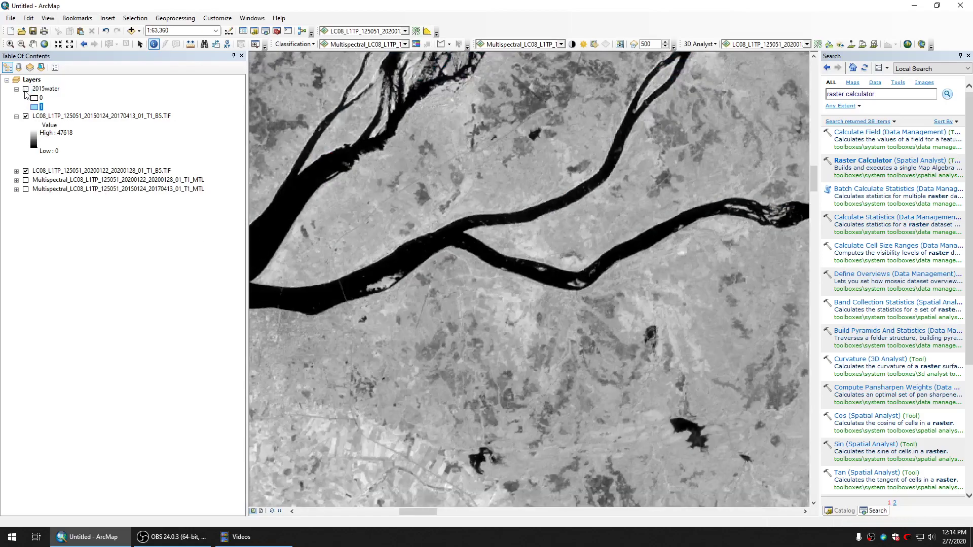
Leave only the 2020 band 5 layer visible, with 2015 band 5 and multispectral off
click(26, 171)
click(26, 117)
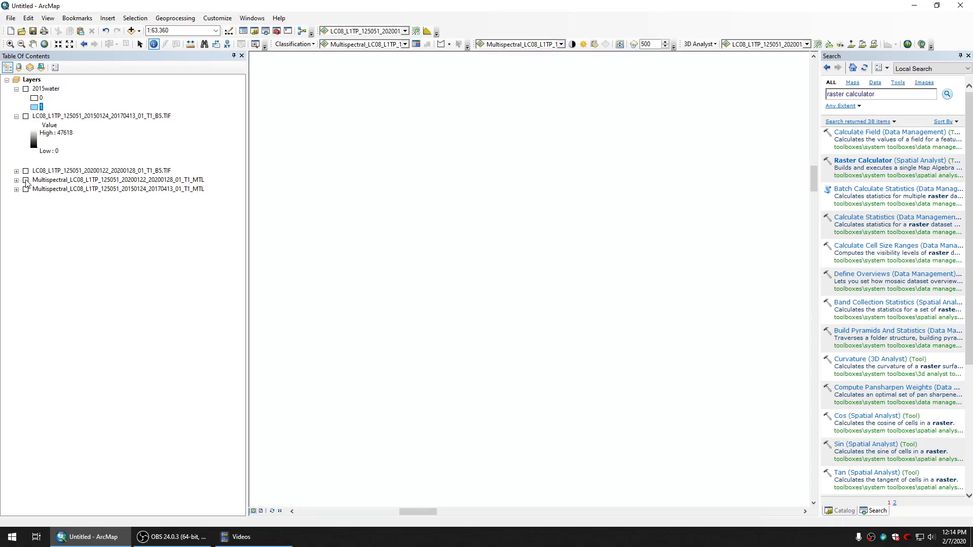
click(25, 180)
click(26, 181)
click(26, 171)
Center the large dark reservoir in view at 1:100,000
scroll(509, 289, up, 4)
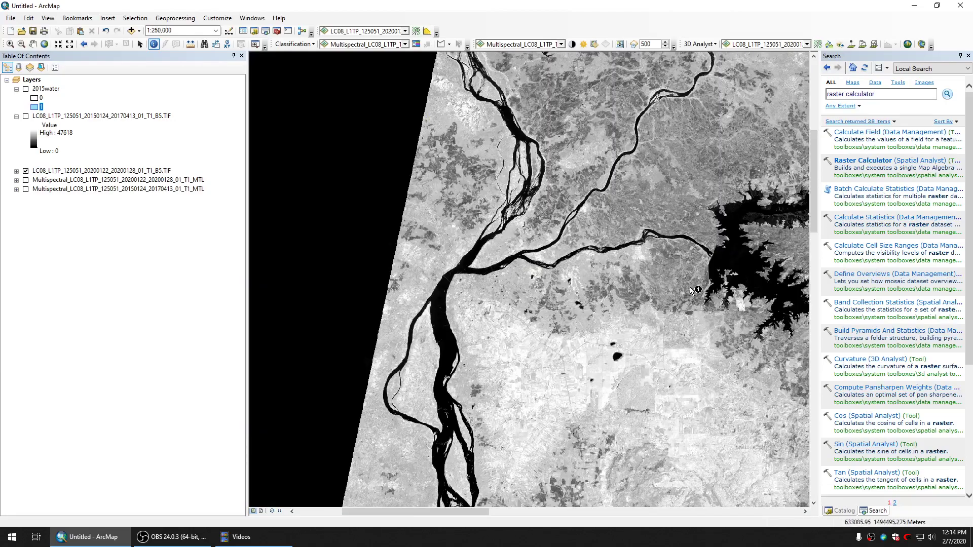
drag(695, 290, 502, 293)
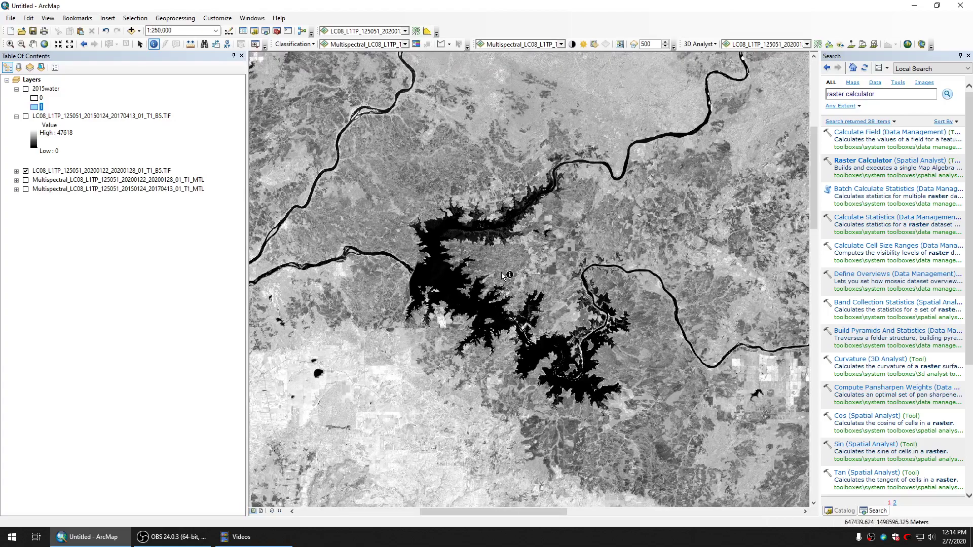
scroll(505, 277, down, 2)
key(Down)
key(Down)
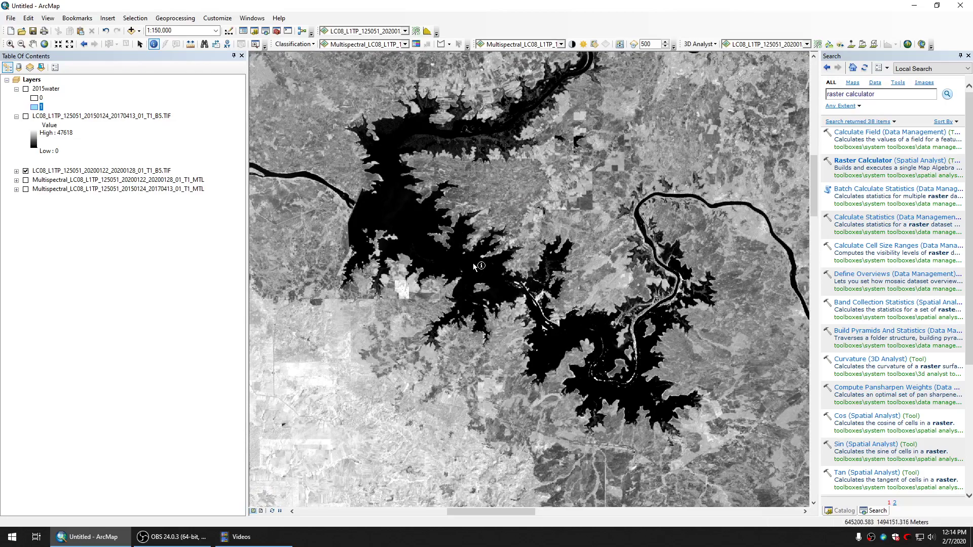
scroll(475, 266, down, 1)
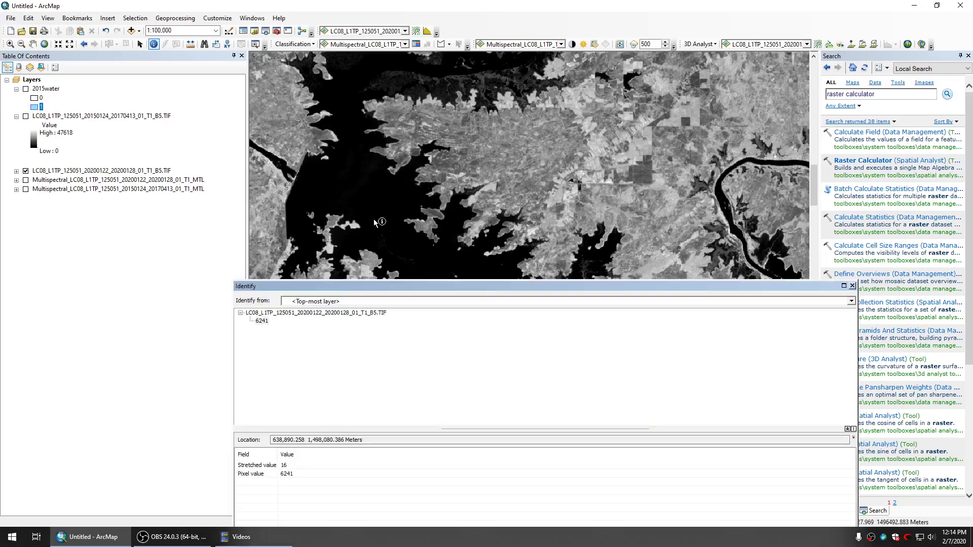
Identify 2020 band 5 values at several reservoir spots, around 5858–6199
click(392, 246)
click(408, 260)
click(372, 202)
click(343, 184)
click(302, 206)
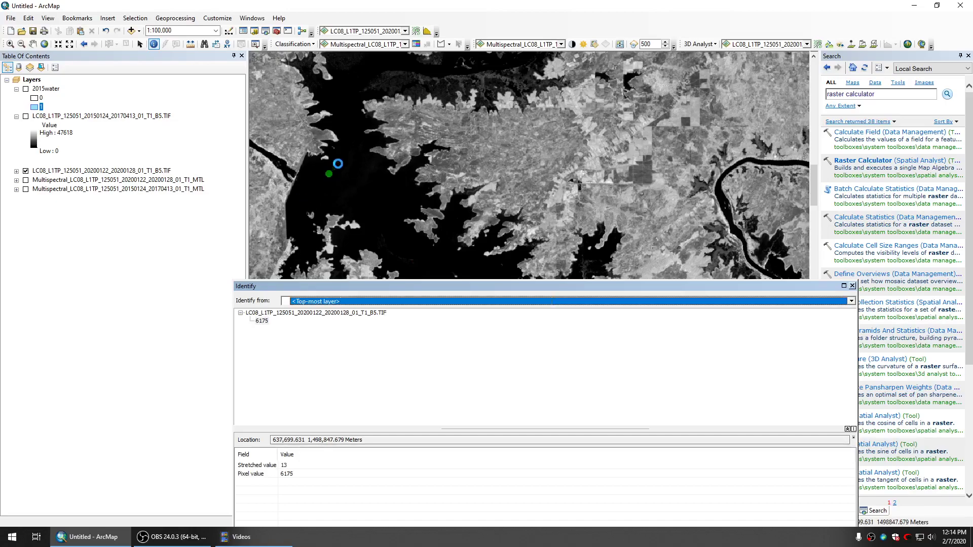
click(369, 78)
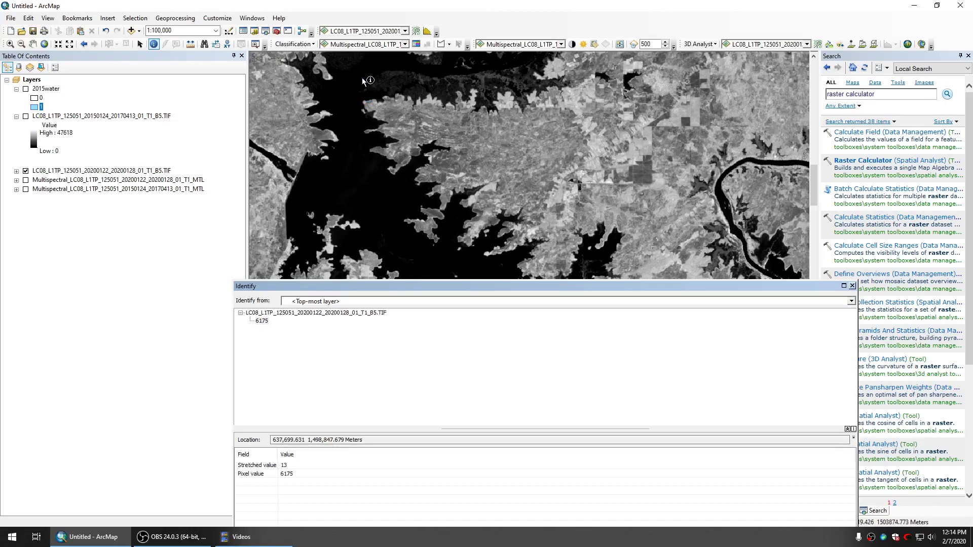
click(398, 71)
Move toward the river bend, sampling river and lake pixel values along the way
key(Down)
key(Right)
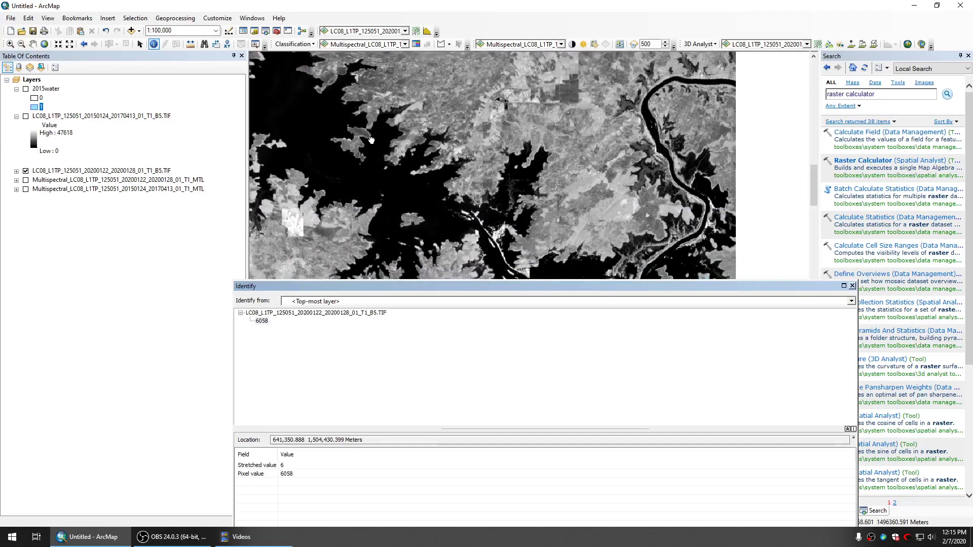
click(410, 188)
key(Down)
key(Right)
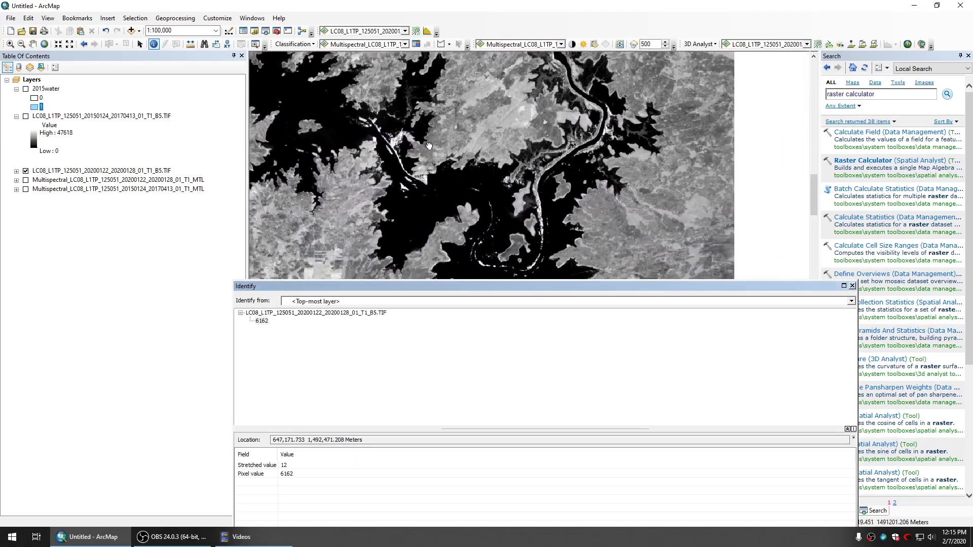
click(395, 217)
key(Down)
key(Right)
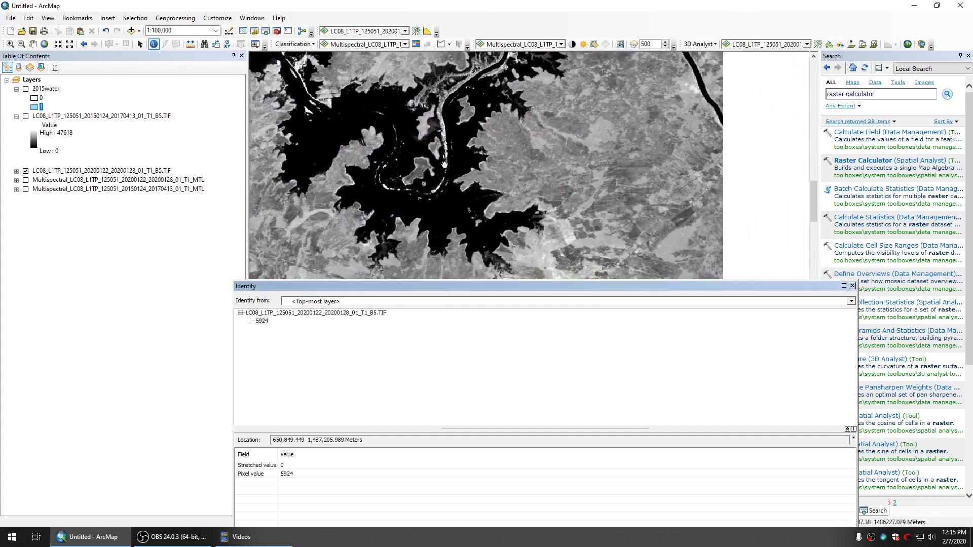
click(439, 218)
key(Down)
key(Right)
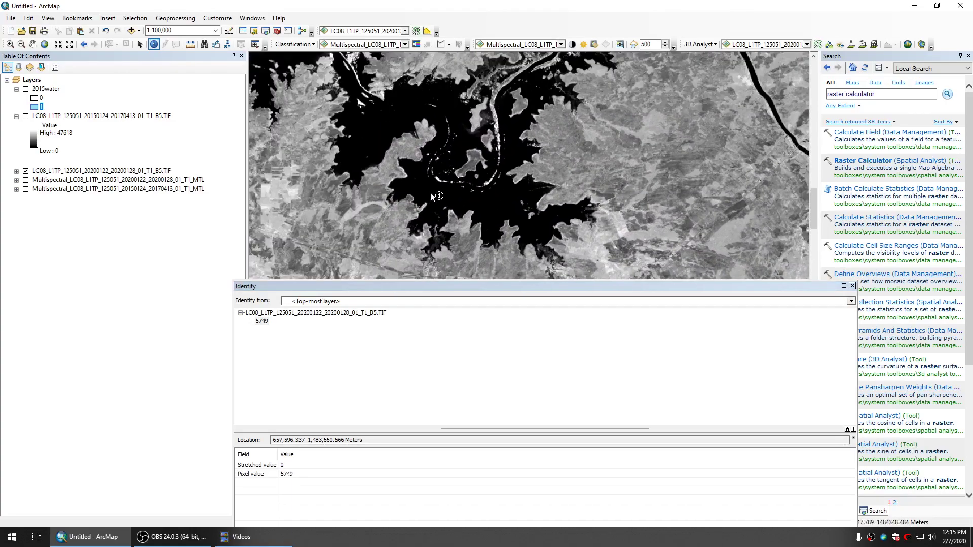
click(425, 192)
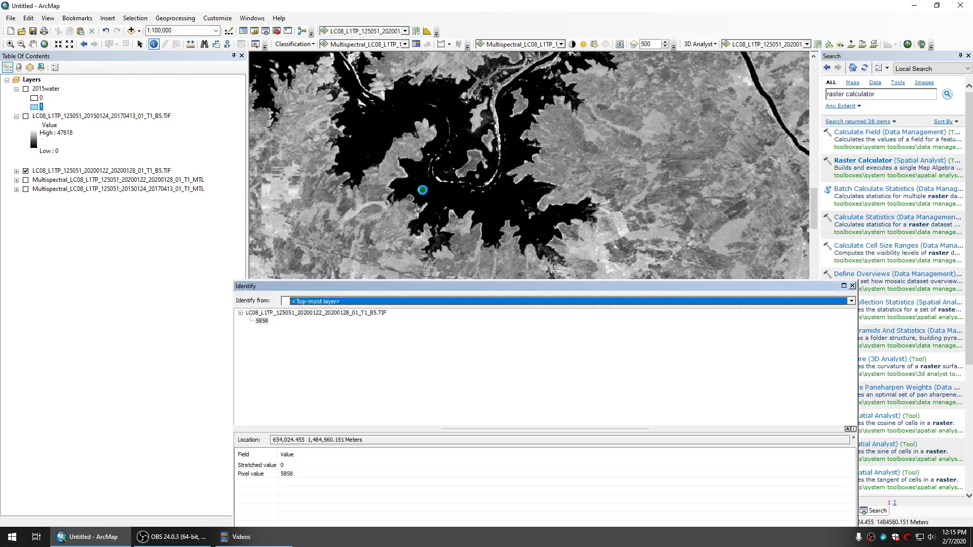
click(371, 142)
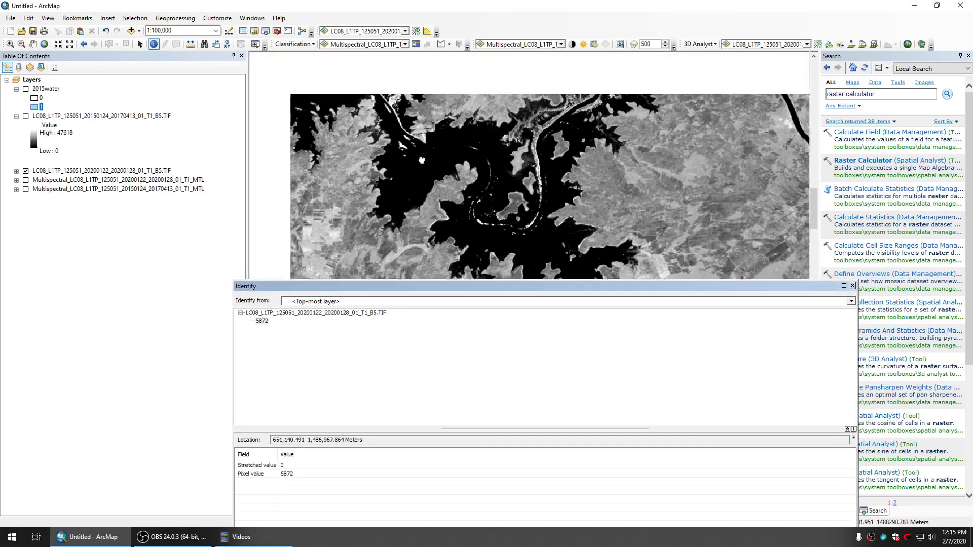
Sample a few more spots in new areas, then close the Identify results
key(Up)
key(Left)
click(381, 129)
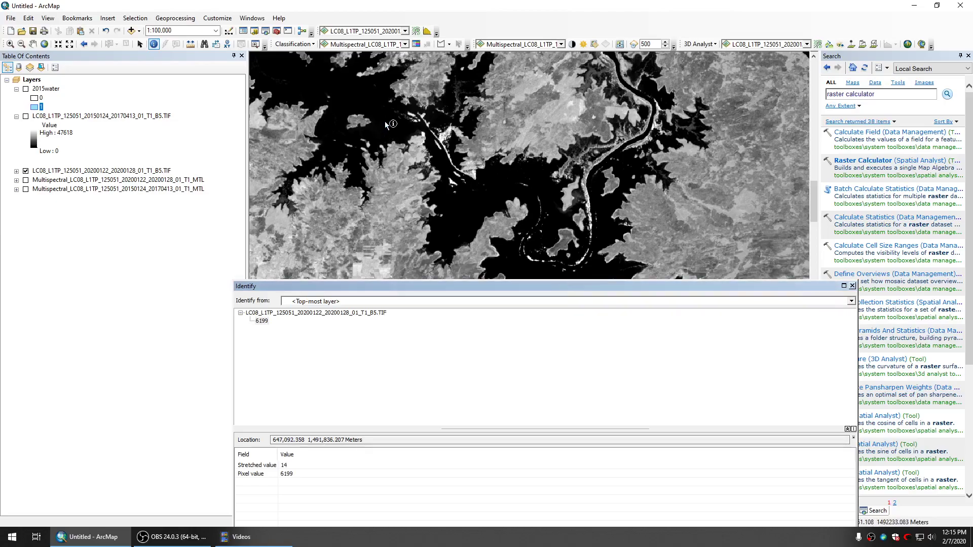
click(350, 105)
key(Left)
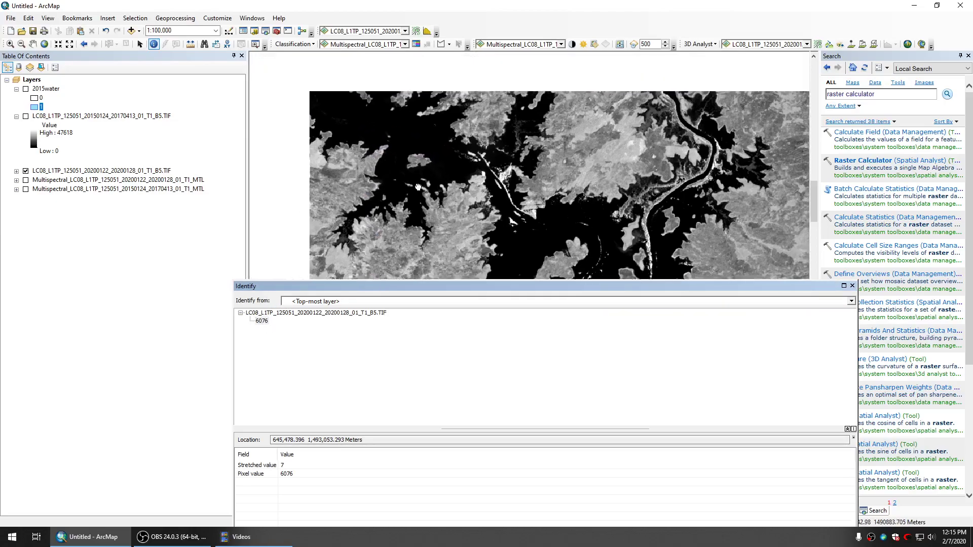
key(Up)
click(414, 159)
click(382, 142)
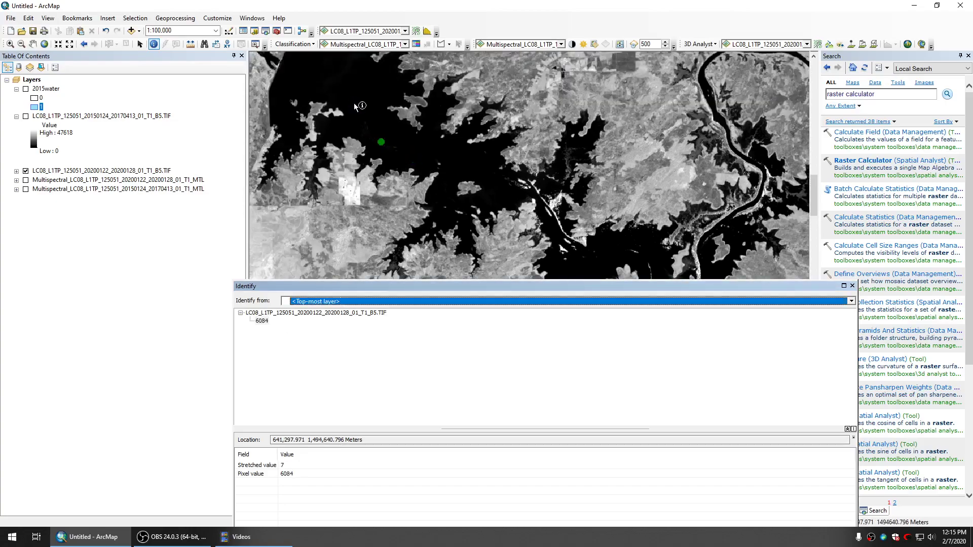
click(852, 286)
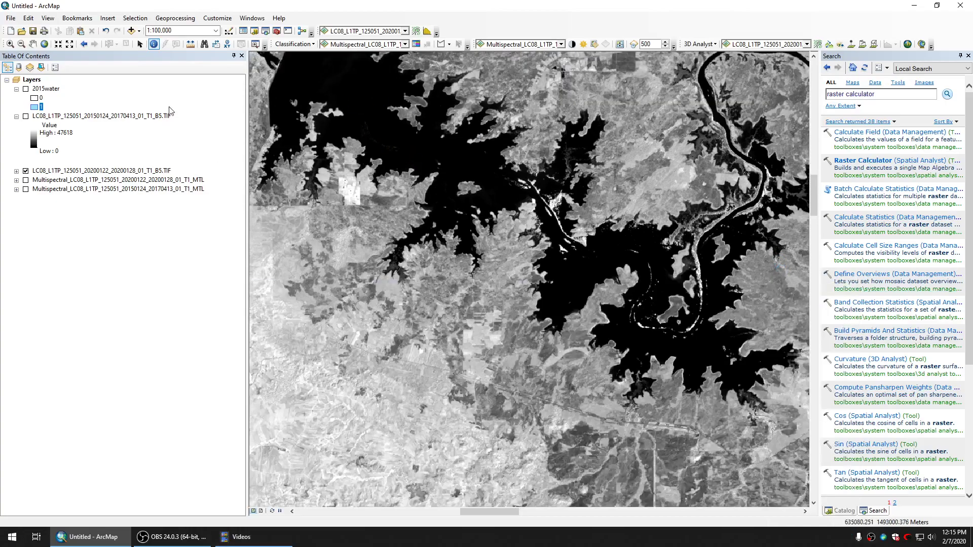
Run Raster Calculator with the 2020 B5 layer < 6500, saving output as 2020water
click(863, 162)
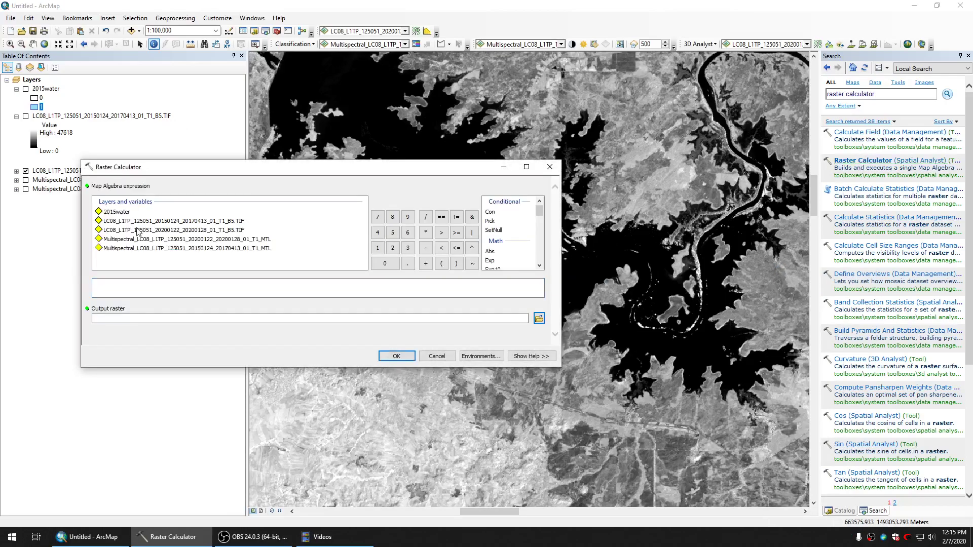
double_click(150, 232)
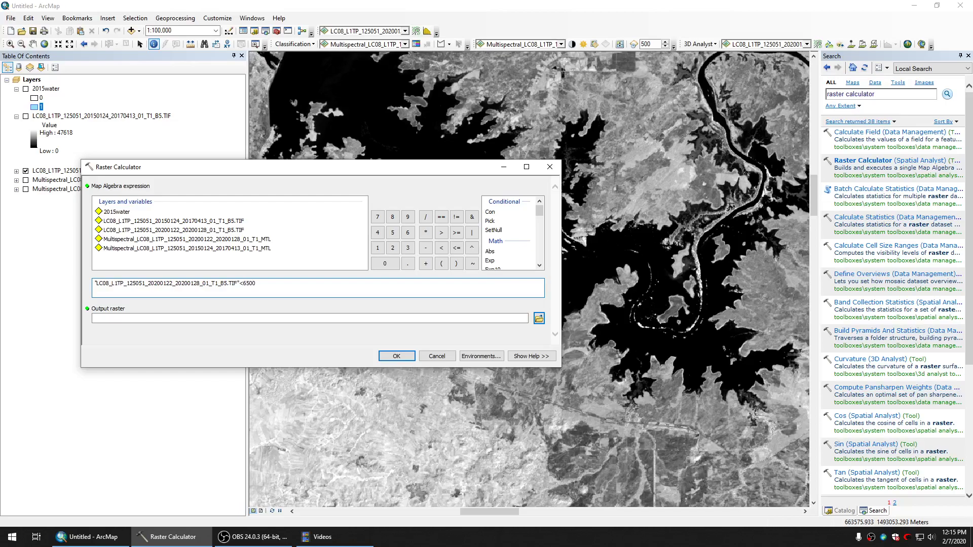
click(539, 318)
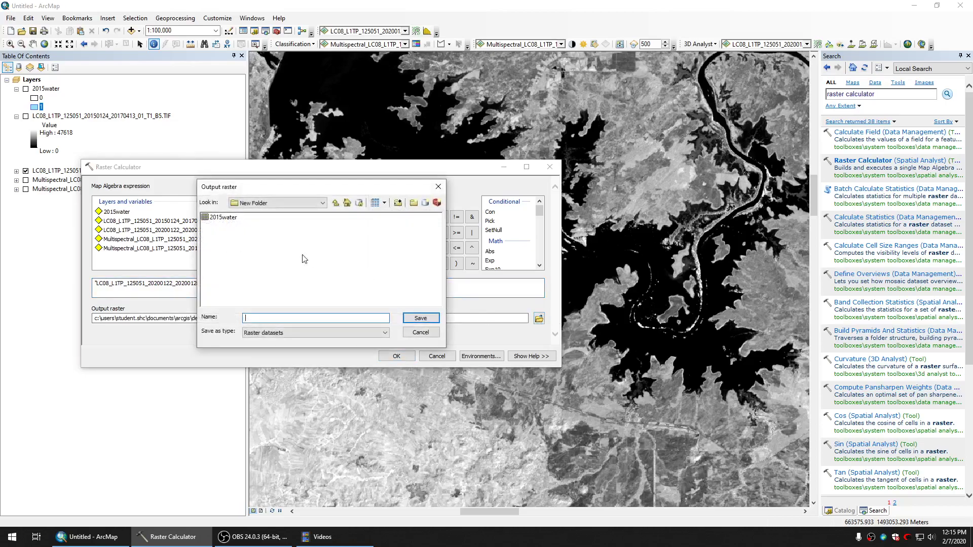
click(223, 217)
click(258, 319)
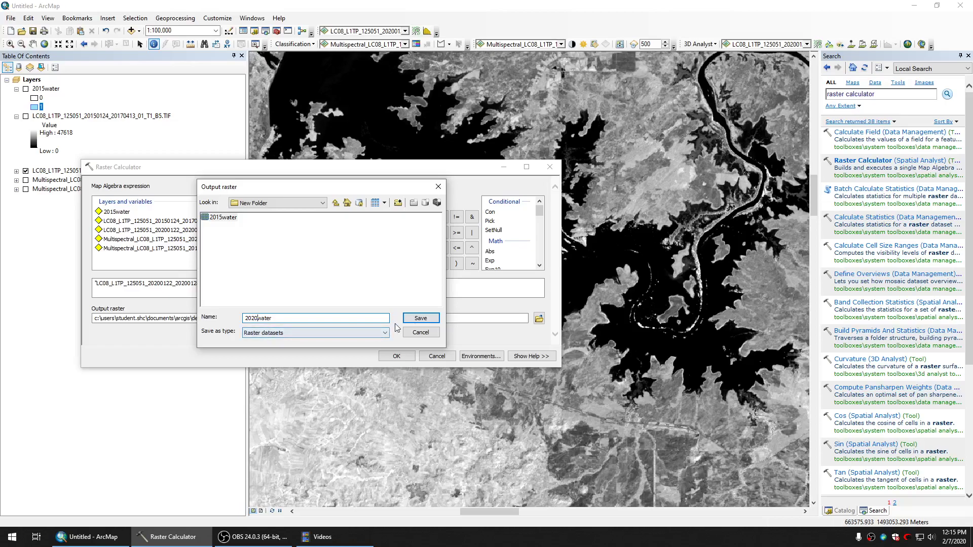
click(421, 319)
click(396, 357)
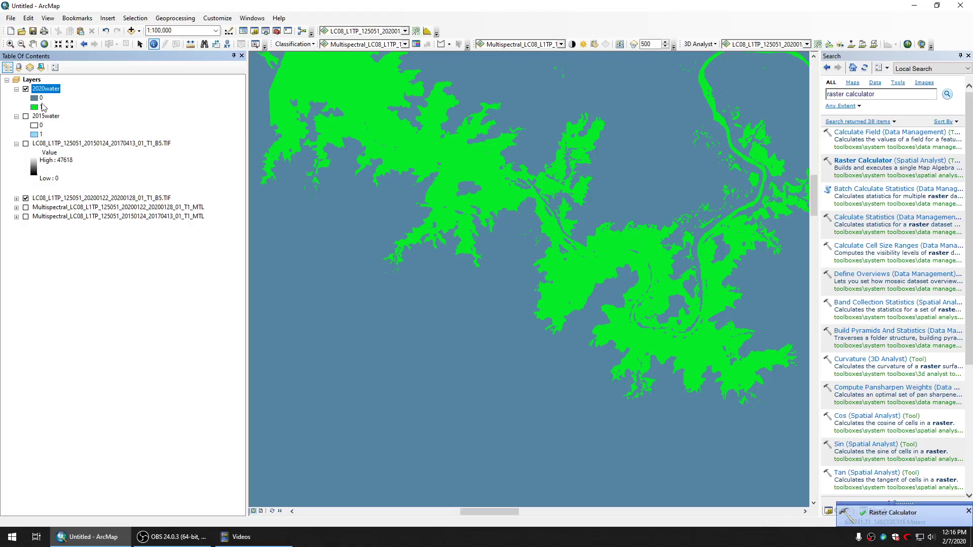
Make the 2020water class 0 hollow
double_click(38, 101)
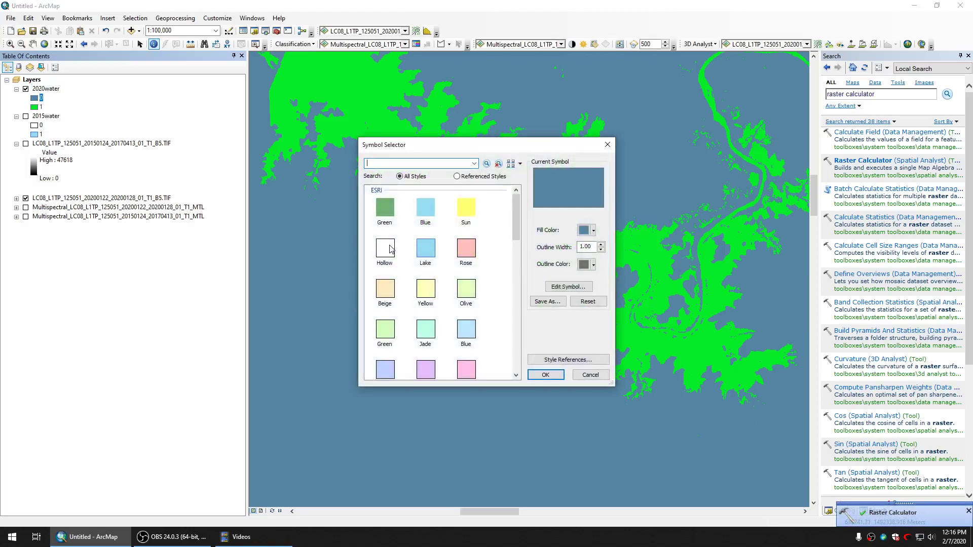
click(391, 248)
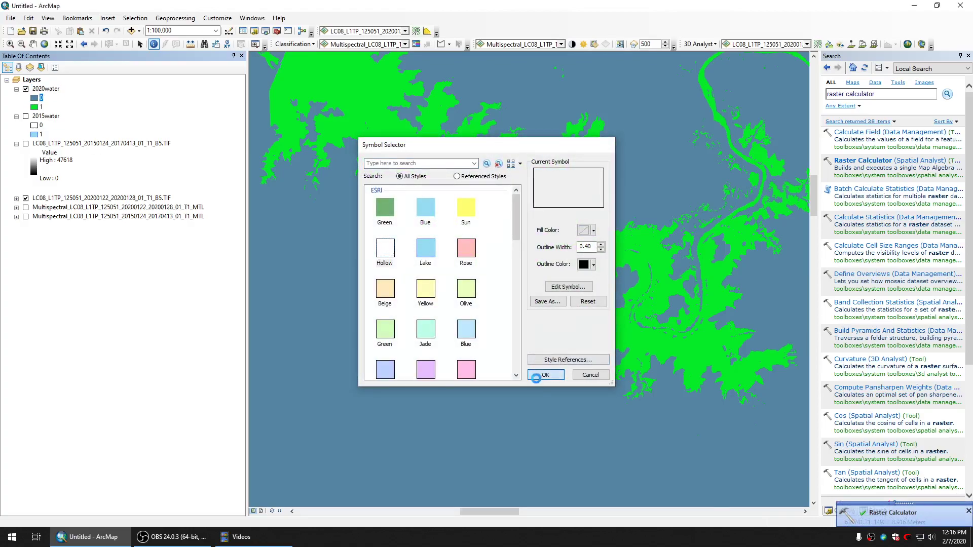
click(546, 375)
Fill 2020water class 1 in pink and move 2015water above 2020water
double_click(34, 107)
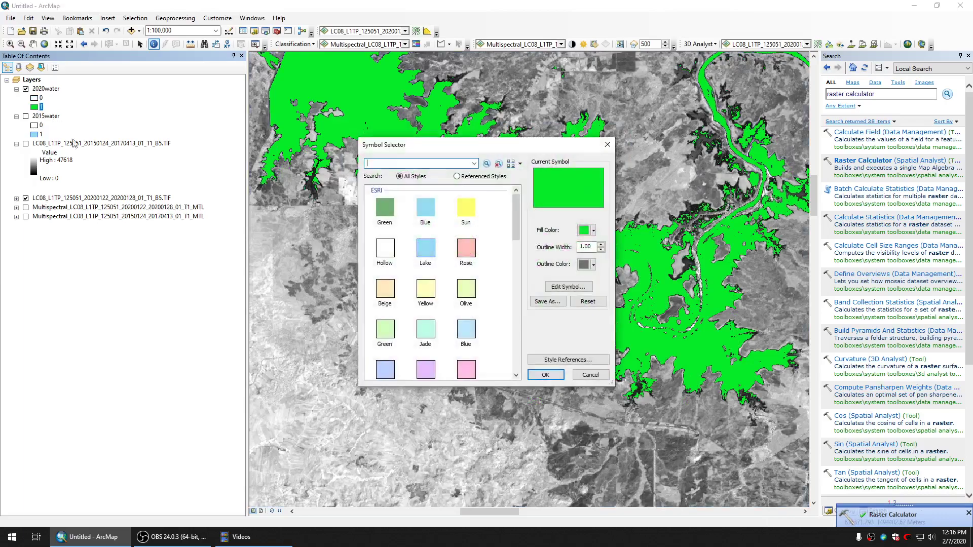
scroll(424, 291, down, 5)
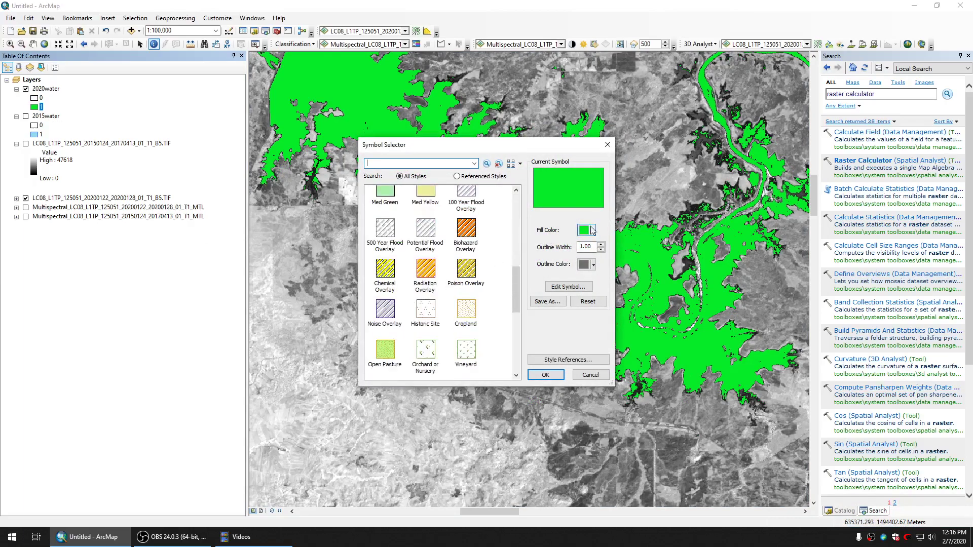
click(592, 231)
click(592, 266)
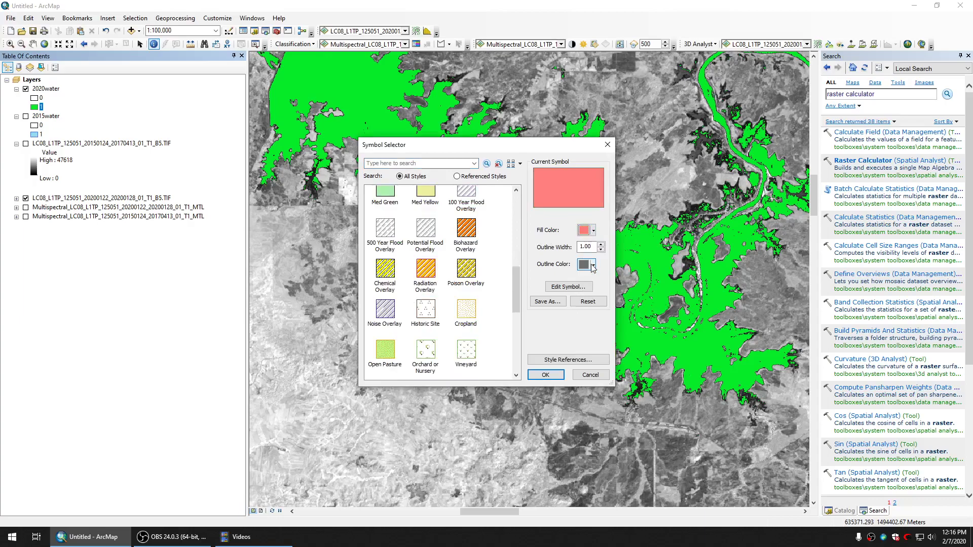
click(545, 375)
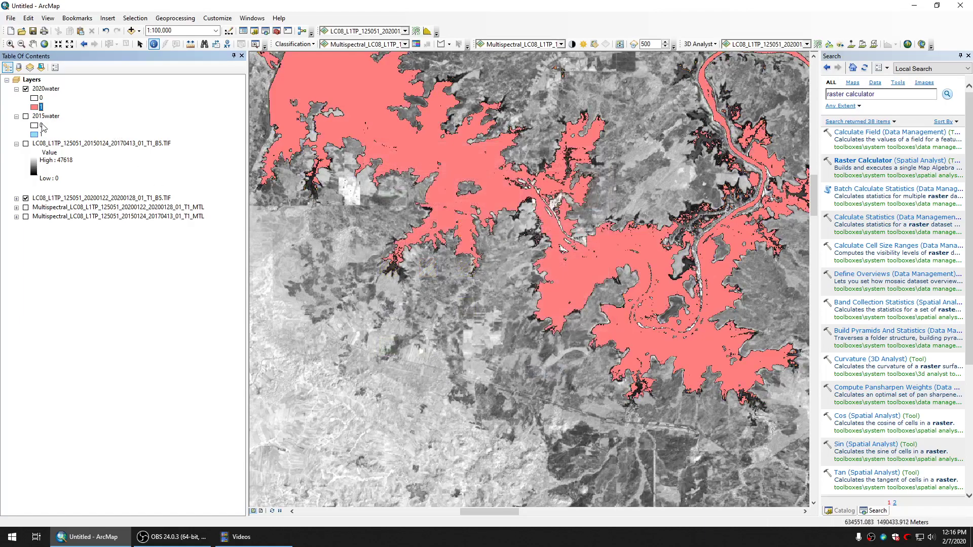
drag(45, 117, 61, 89)
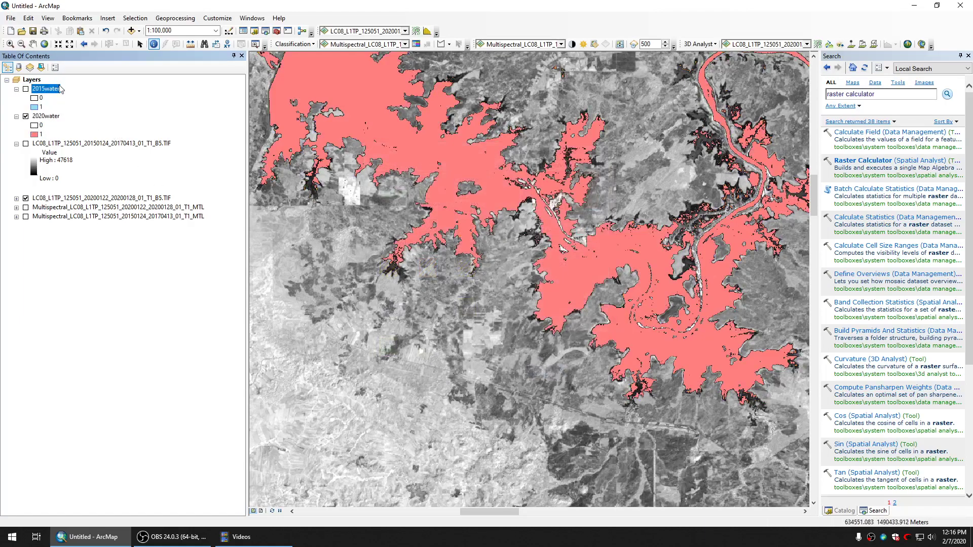
Turn on 2015water and pan to compare the 2015 river with the 2020 reservoir
click(26, 89)
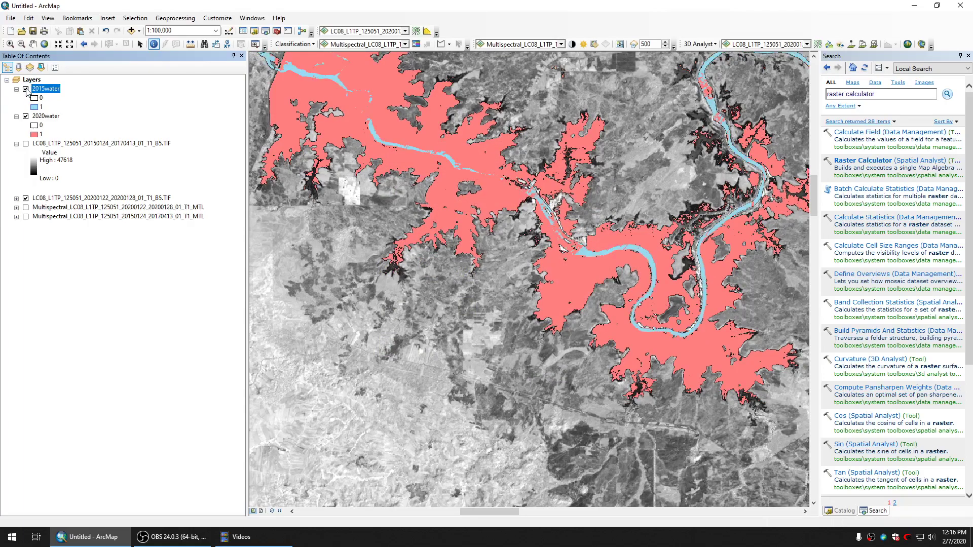
scroll(406, 214, down, 1)
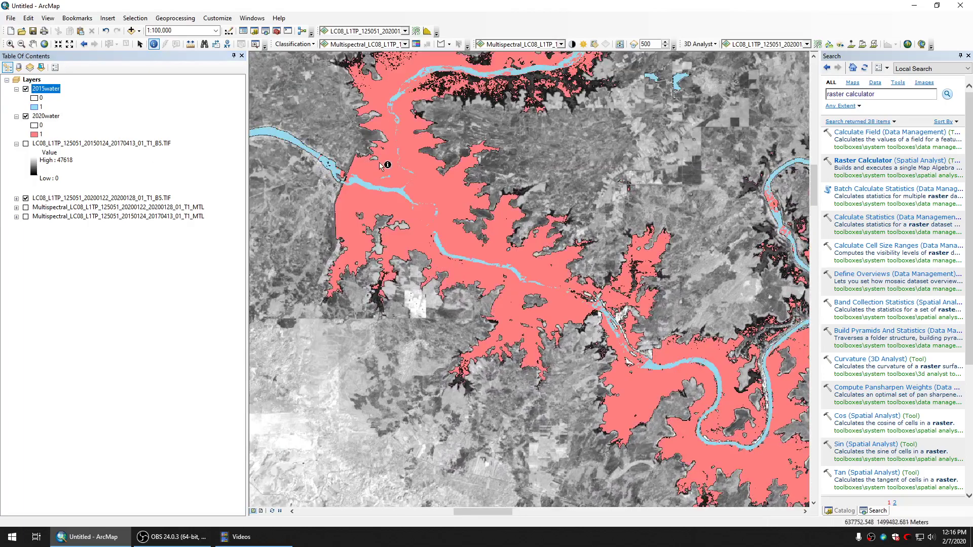
drag(408, 217, 417, 247)
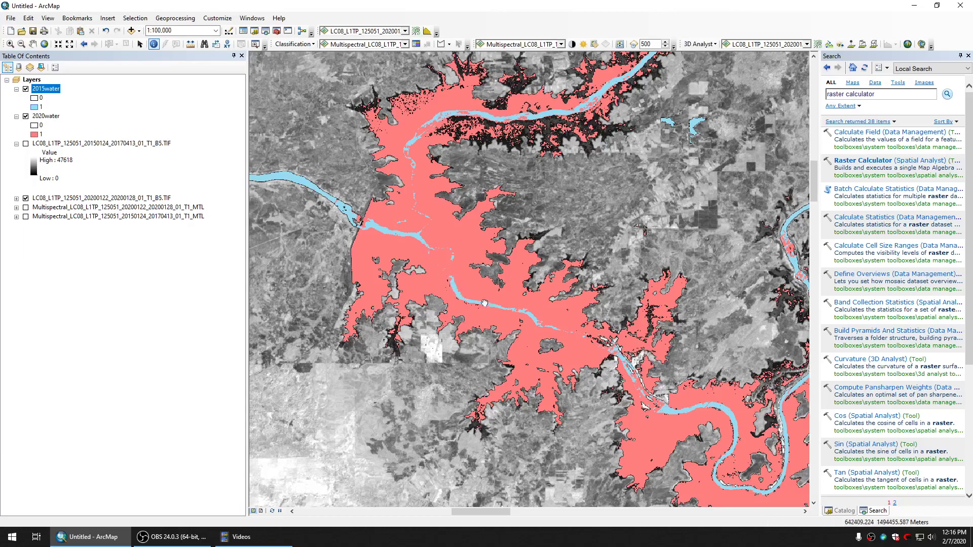
drag(476, 288, 446, 277)
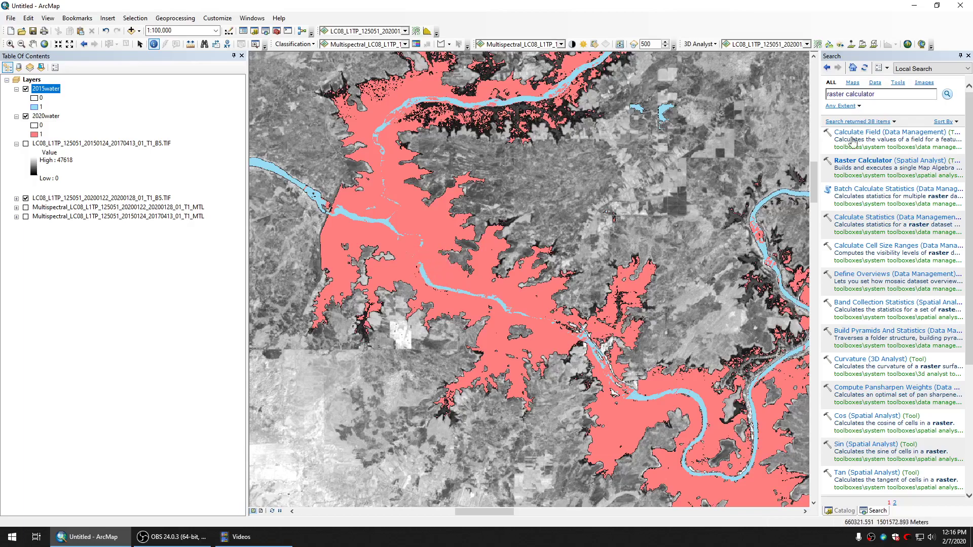
Build the expression "2020water" * 10 + "2015water" in Raster Calculator
click(876, 164)
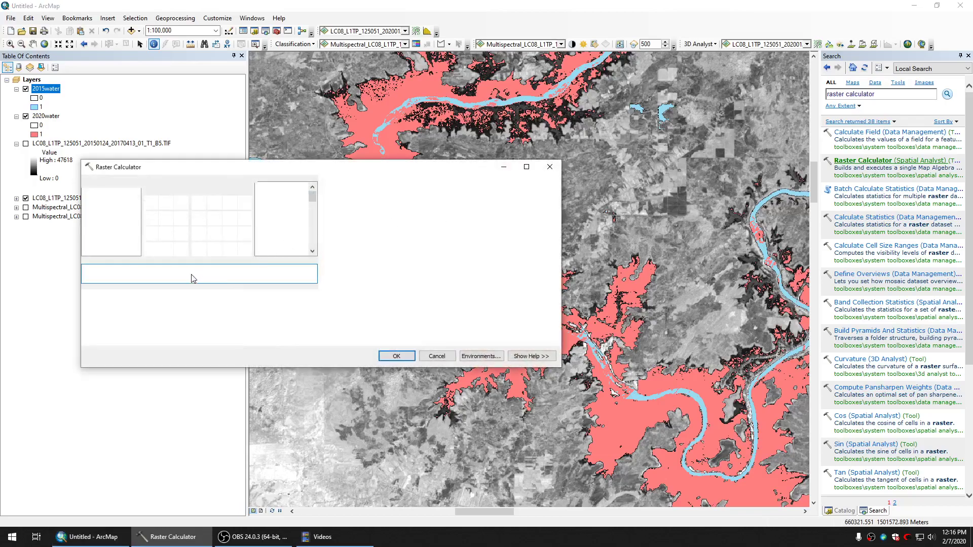
click(551, 172)
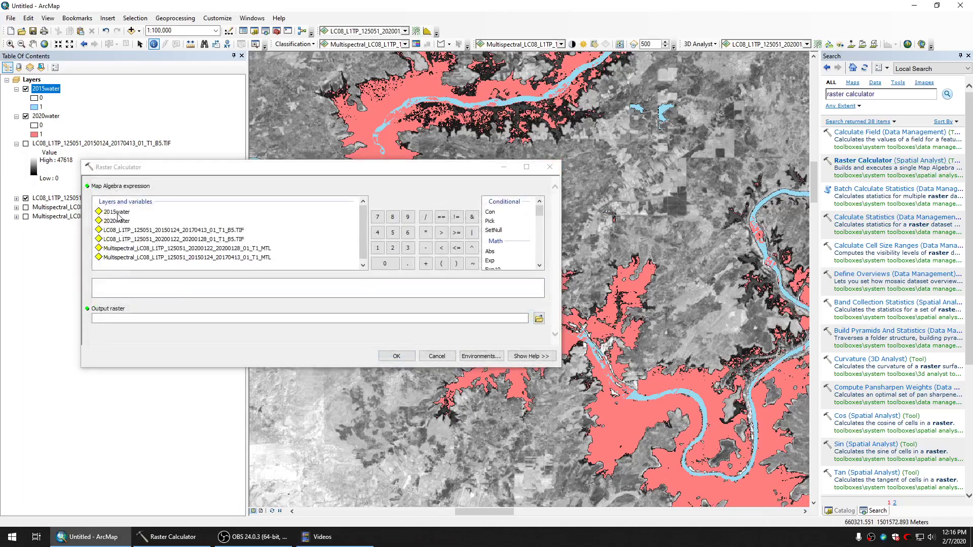
double_click(117, 221)
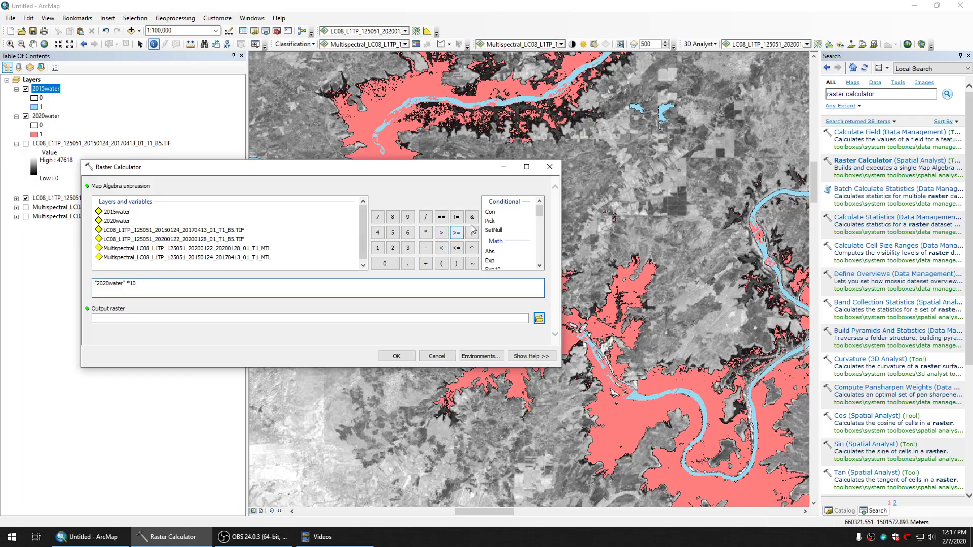
click(426, 263)
double_click(117, 212)
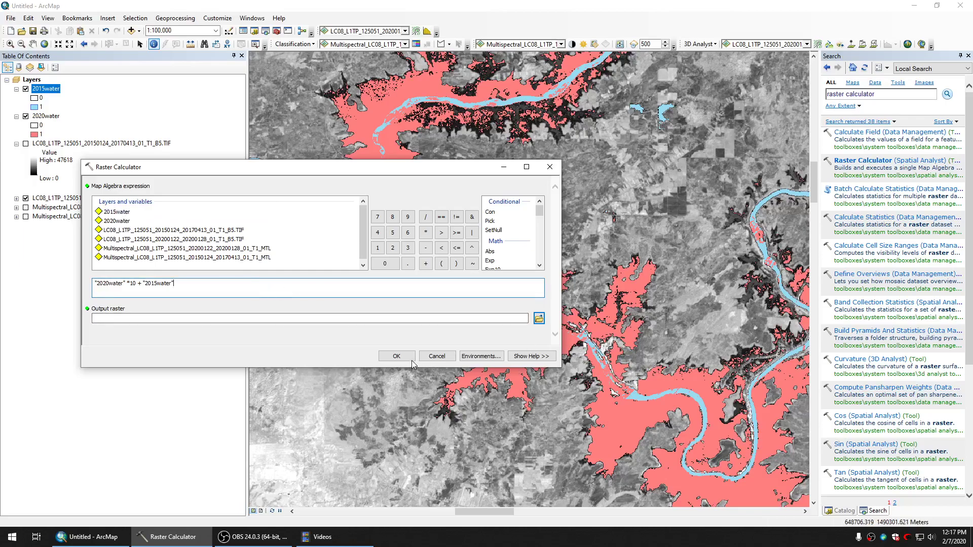
Name the output raster changewater and run the calculation
click(538, 318)
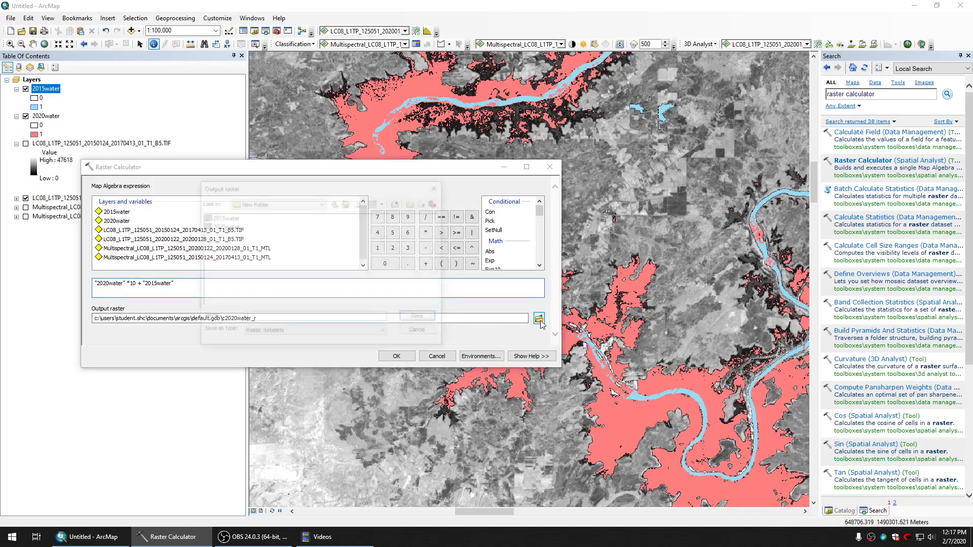
click(273, 317)
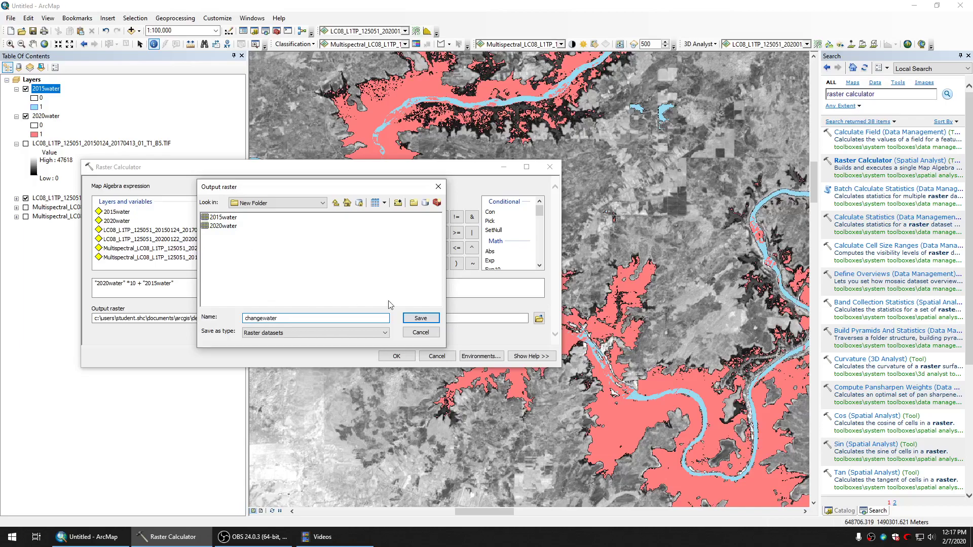
click(421, 318)
click(390, 356)
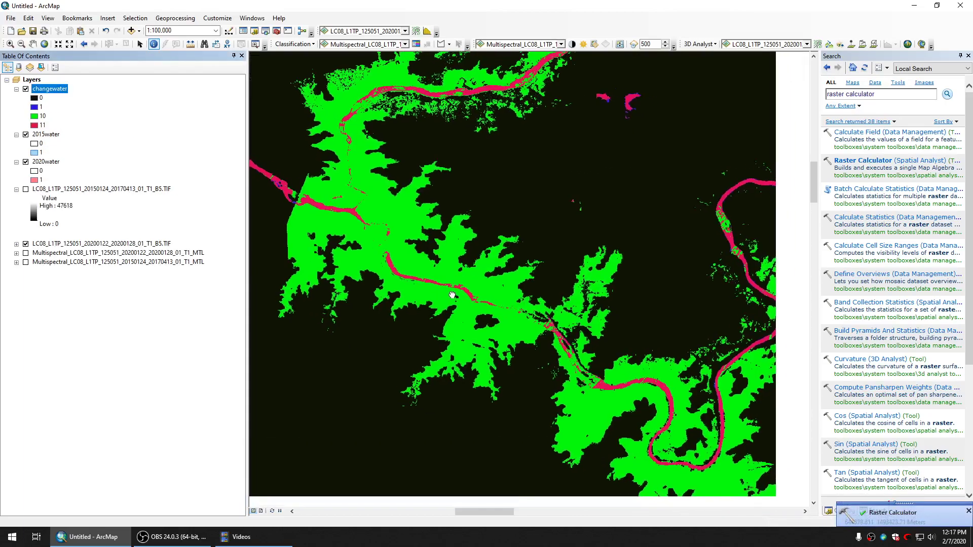
Set the changewater class 0 symbol to Hollow so the grayscale Landsat image shows through
drag(452, 294, 371, 265)
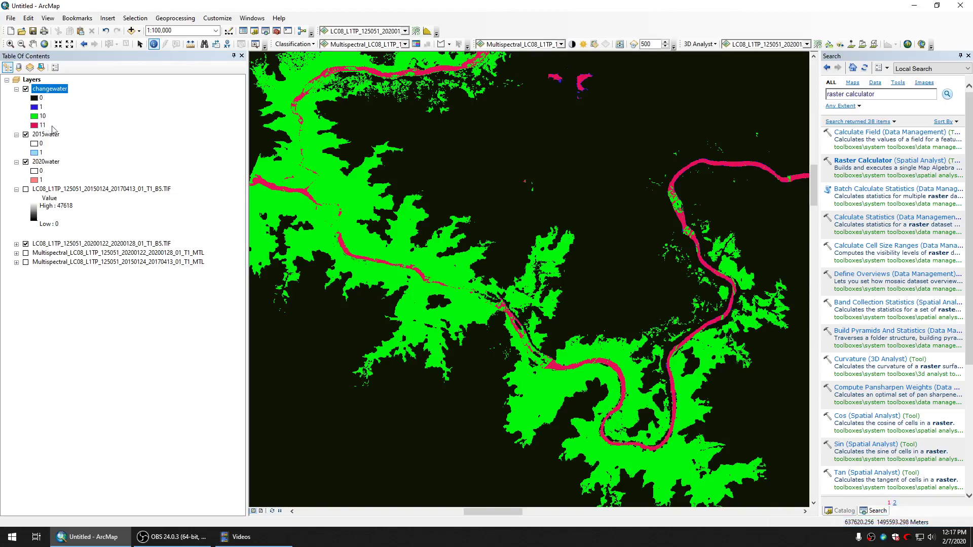
double_click(34, 98)
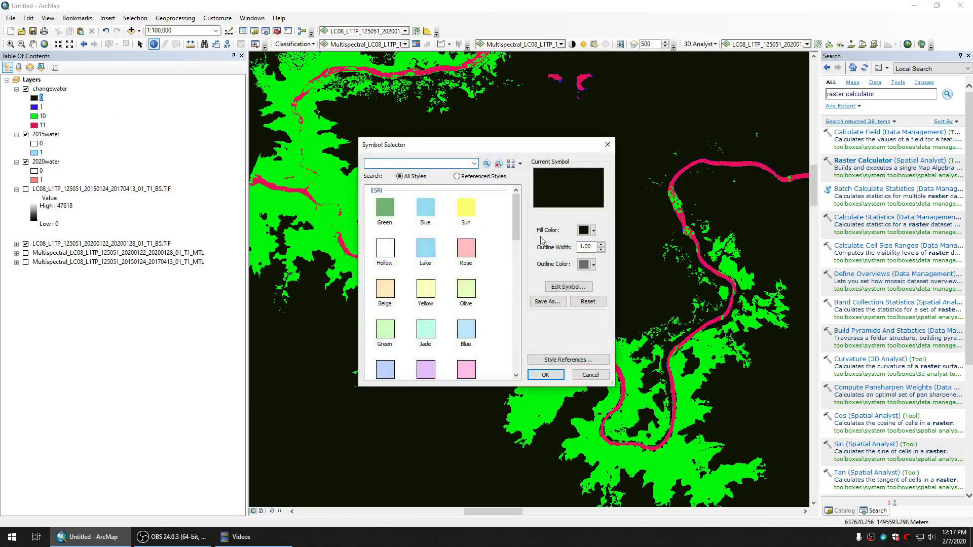
click(386, 248)
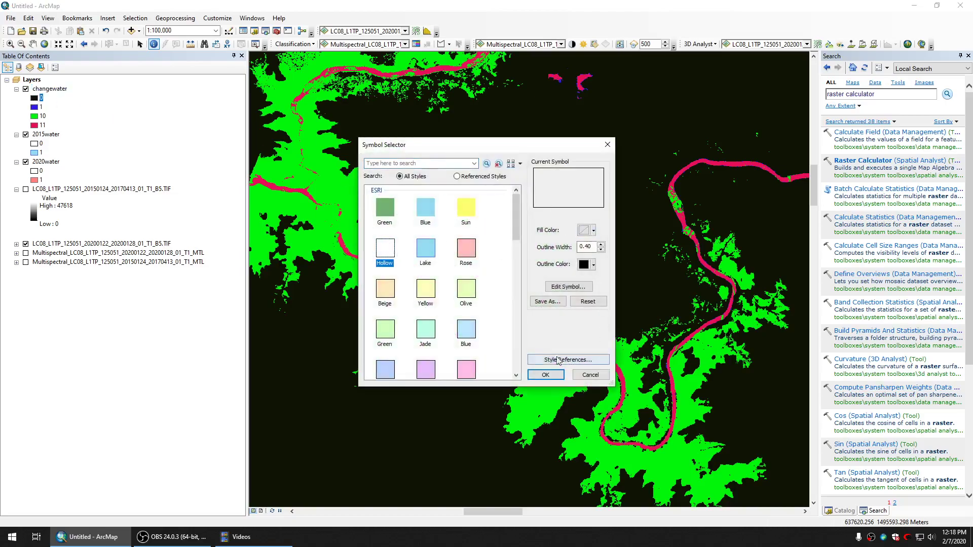
click(547, 375)
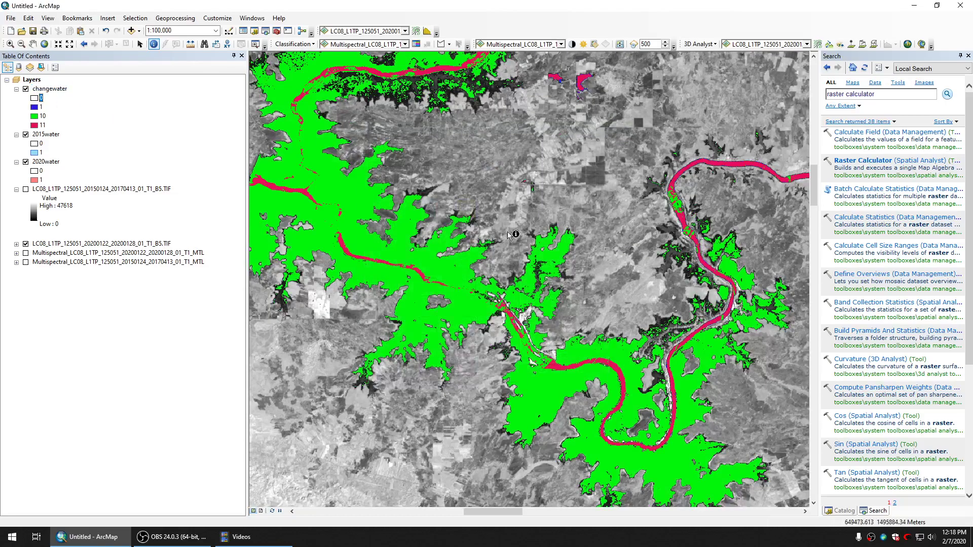
Fill changewater class 1 blue, class 10 red, and class 11 light blue
click(35, 108)
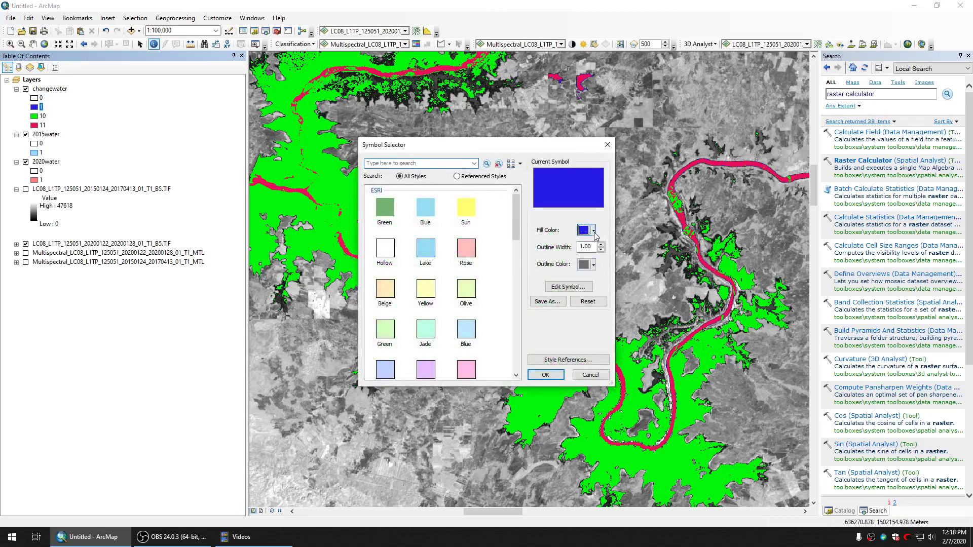
click(595, 231)
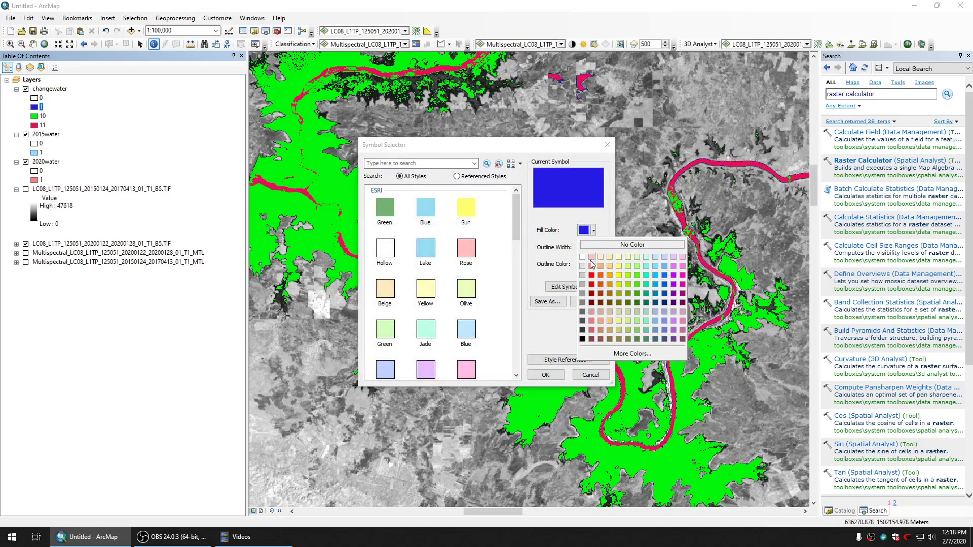
click(664, 275)
click(545, 375)
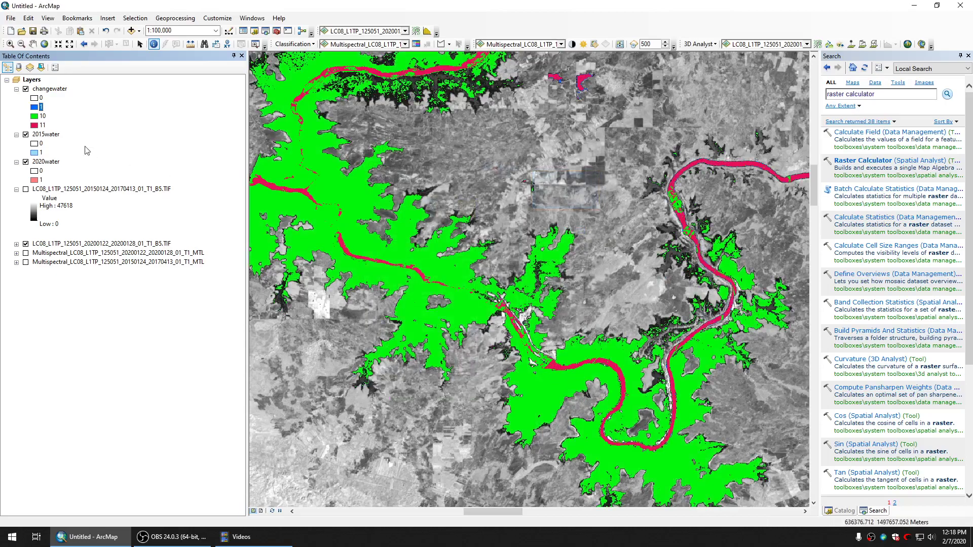
double_click(34, 117)
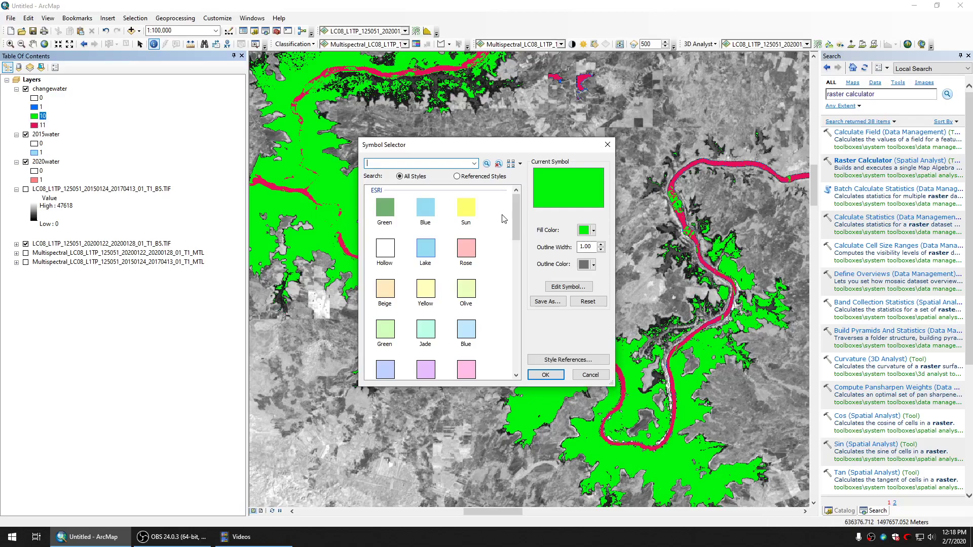
click(593, 231)
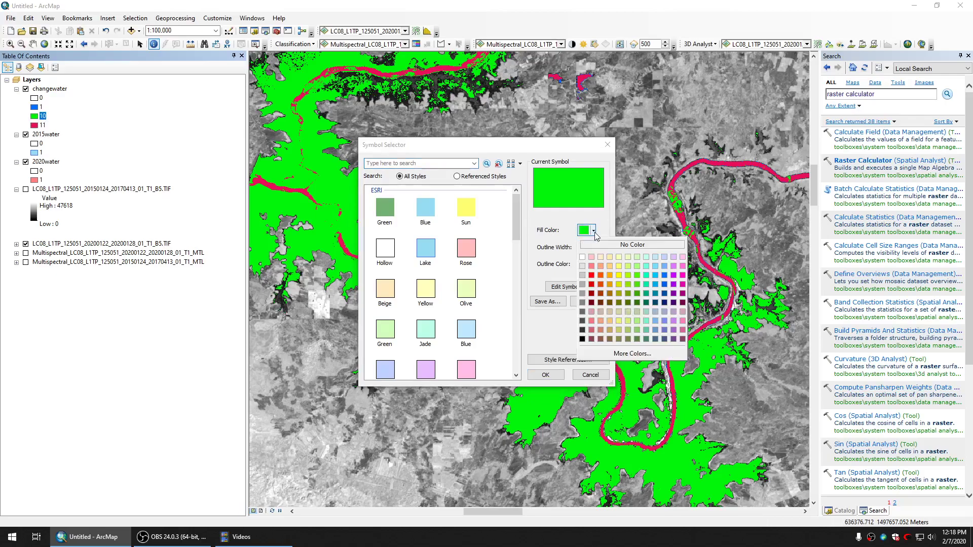
click(593, 285)
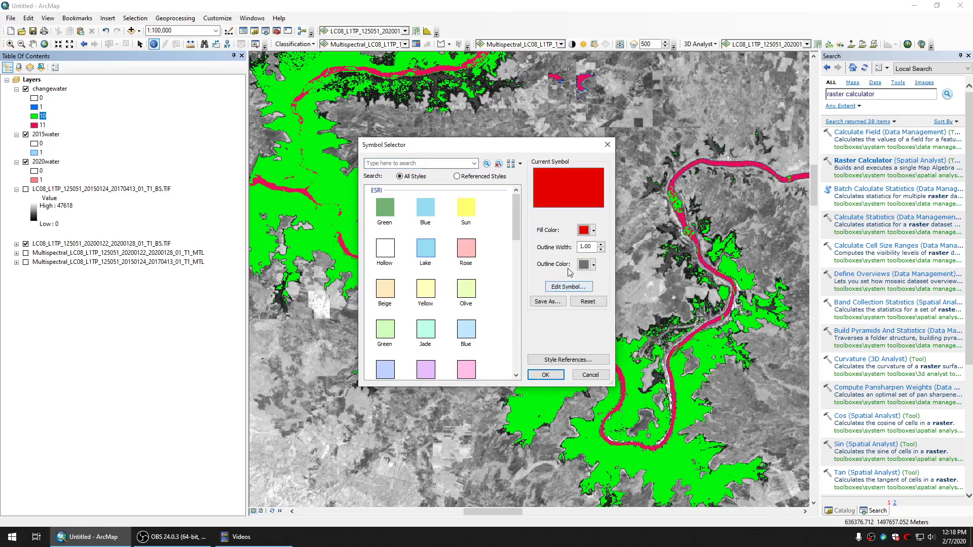
click(546, 376)
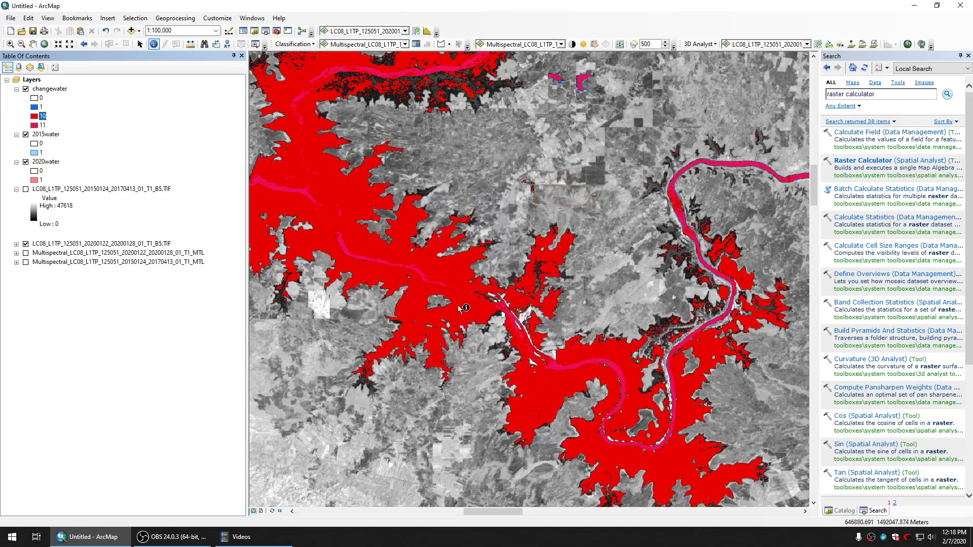
double_click(34, 125)
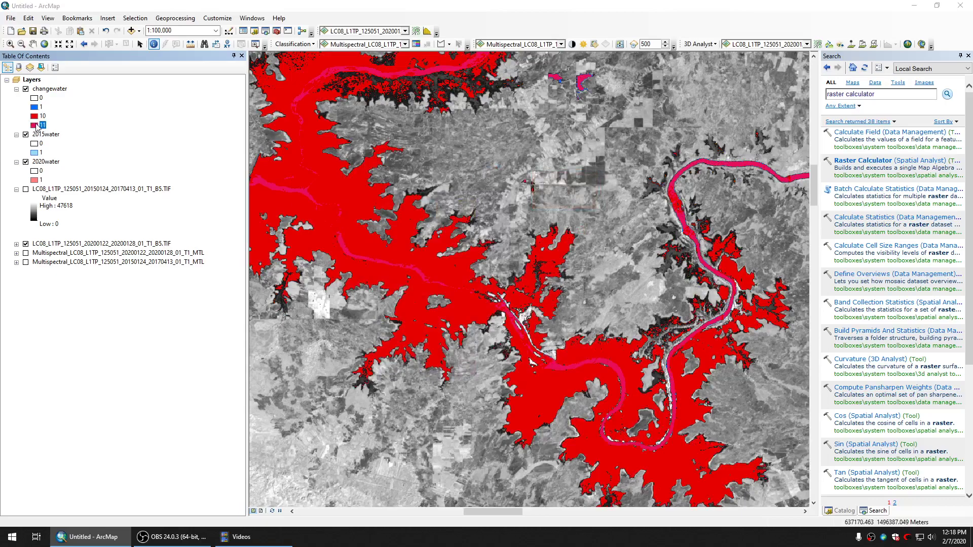
click(594, 231)
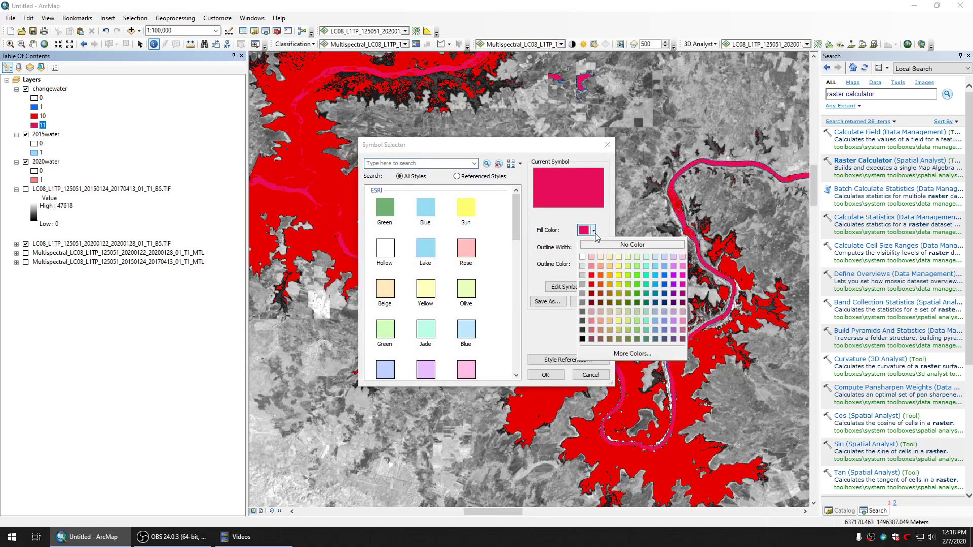
click(656, 286)
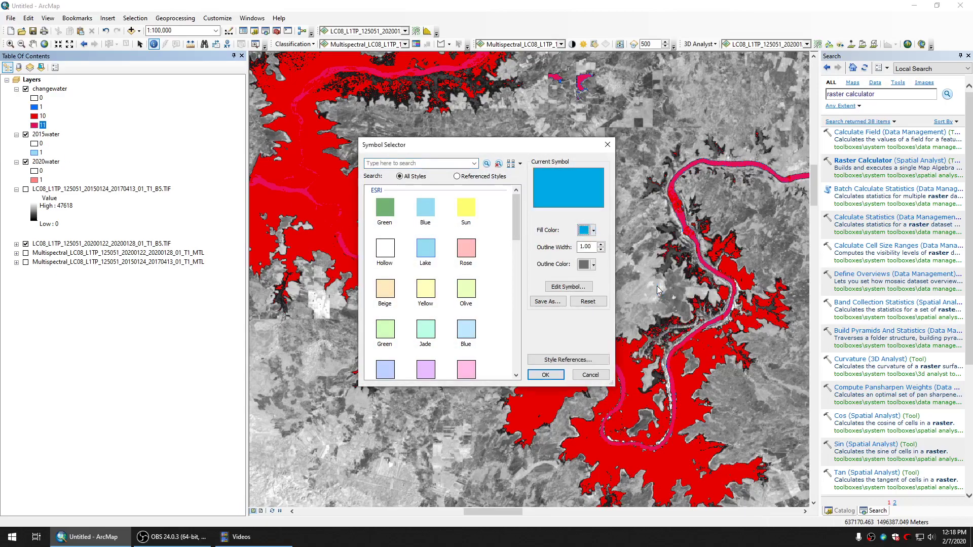
click(546, 376)
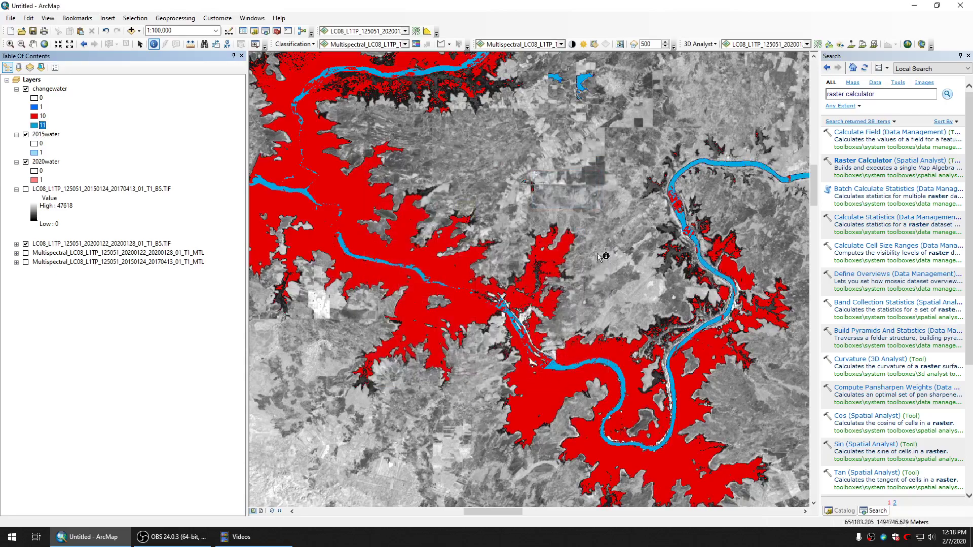
Pan and zoom out to about 1:125,000, centring the whole reservoir in the map view
drag(629, 249, 651, 270)
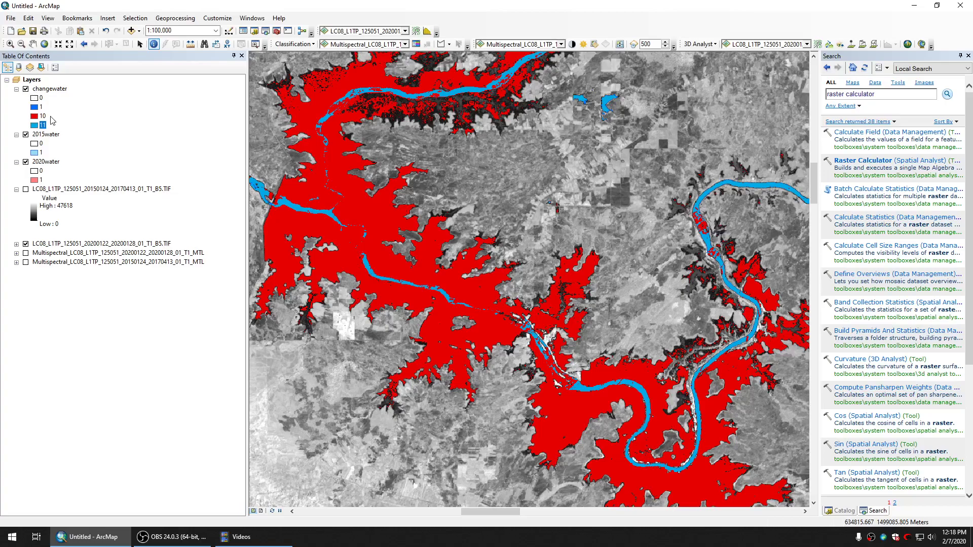
drag(459, 264, 422, 249)
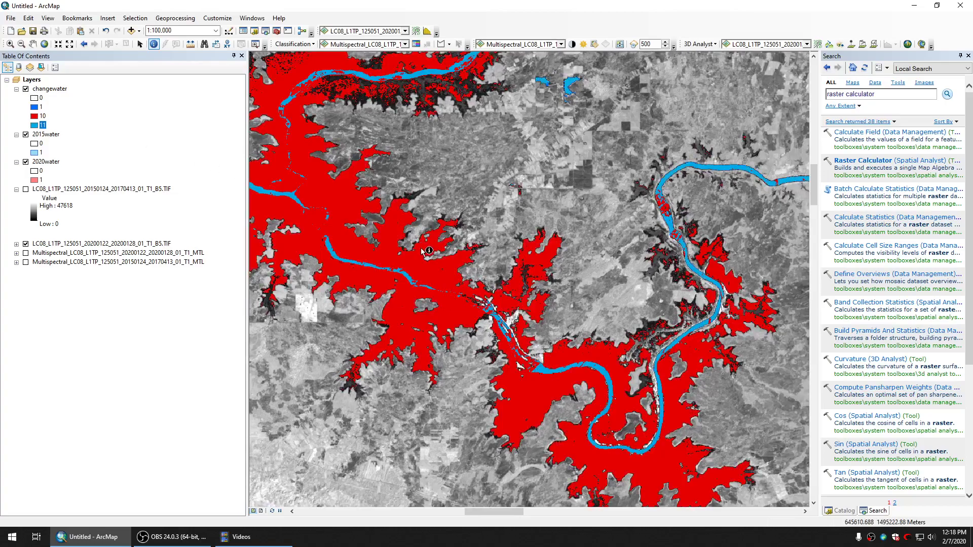
scroll(412, 289, up, 1)
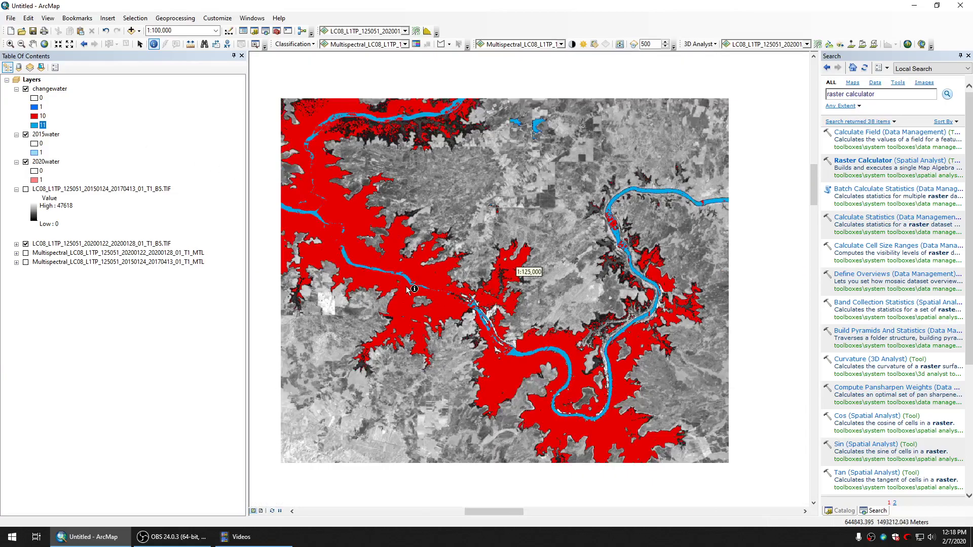
drag(404, 281, 452, 290)
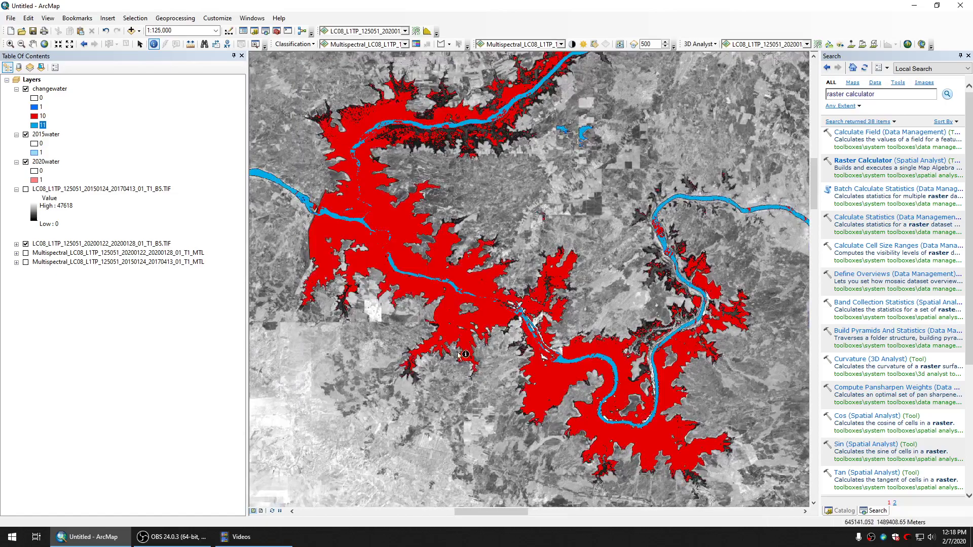